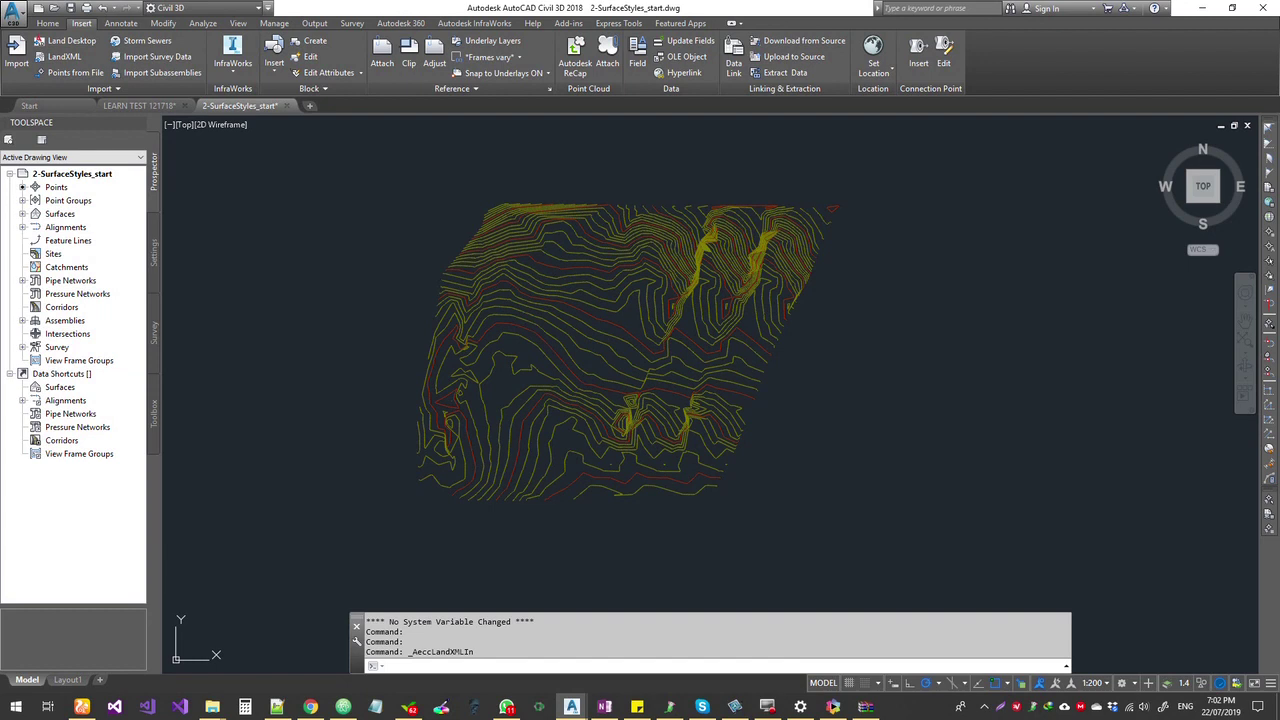
Import the LandXML file Surface_for_volume_example.xml from the AEC_DataSet folder, keeping all its listed contents
{"action": "mouse_move", "coordinate": [601, 277]}
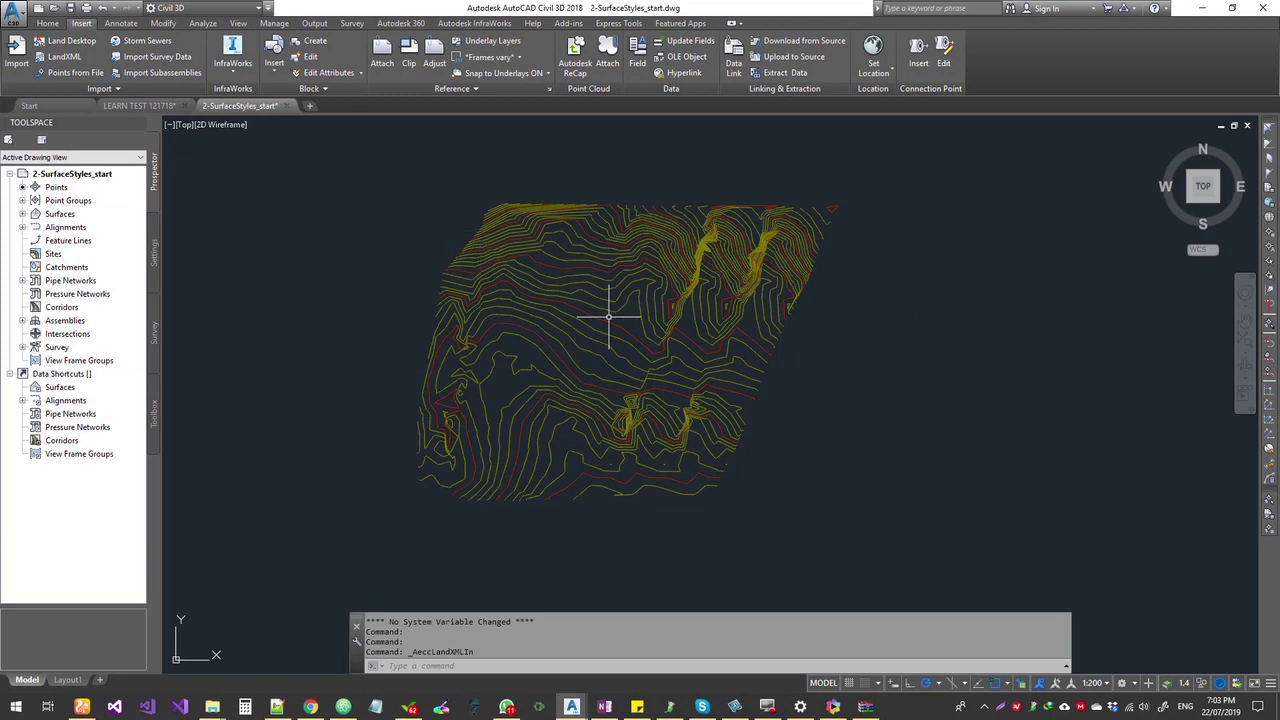
{"action": "left_click", "coordinate": [64, 56]}
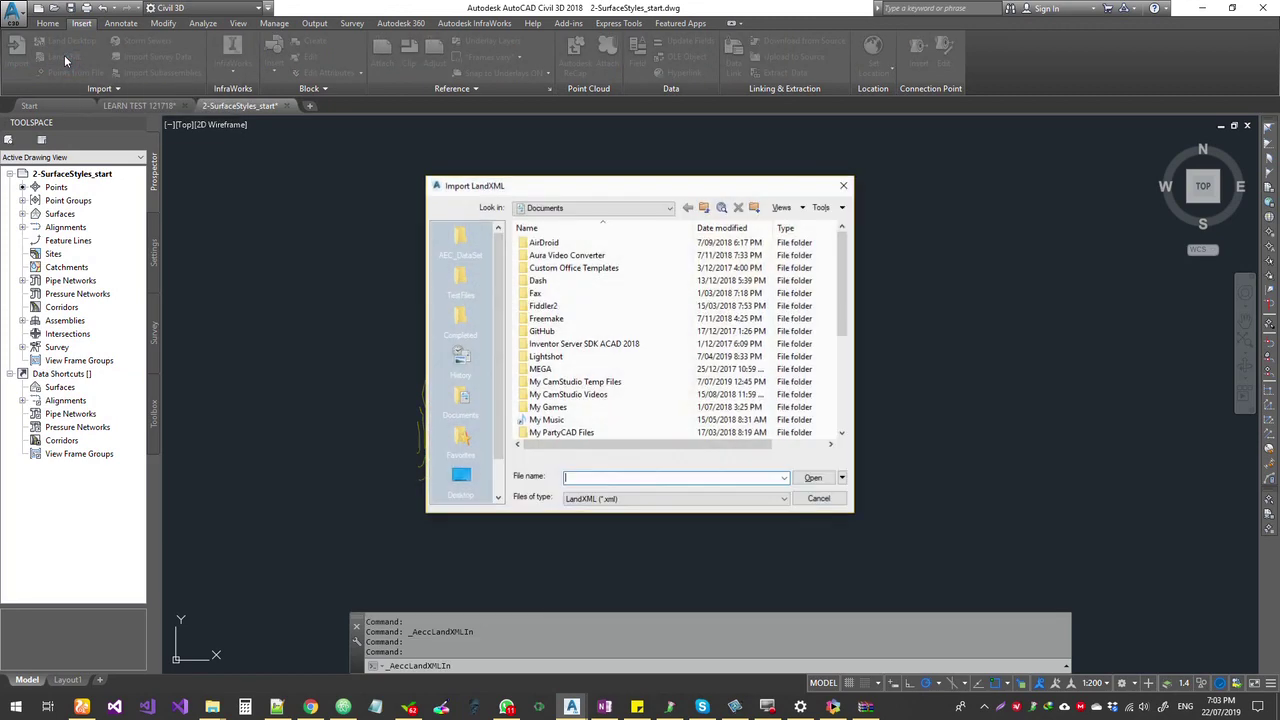
{"action": "left_click", "coordinate": [462, 245]}
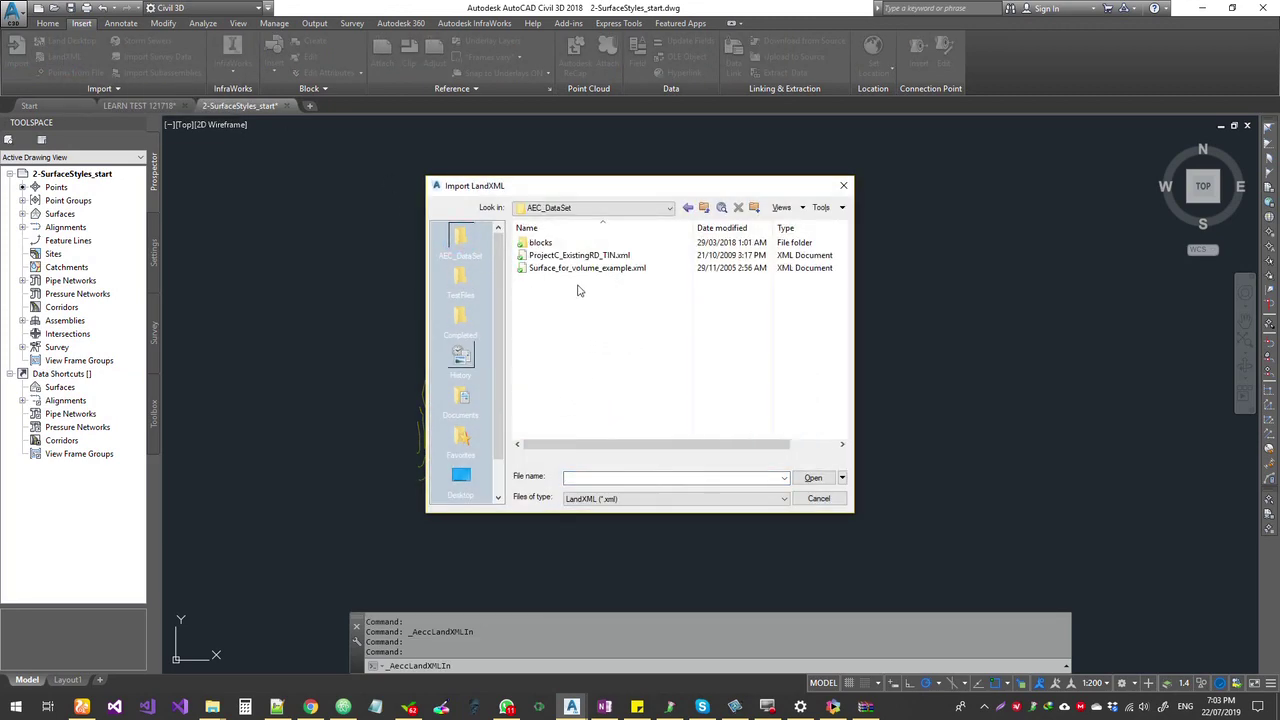
{"action": "left_click", "coordinate": [550, 268]}
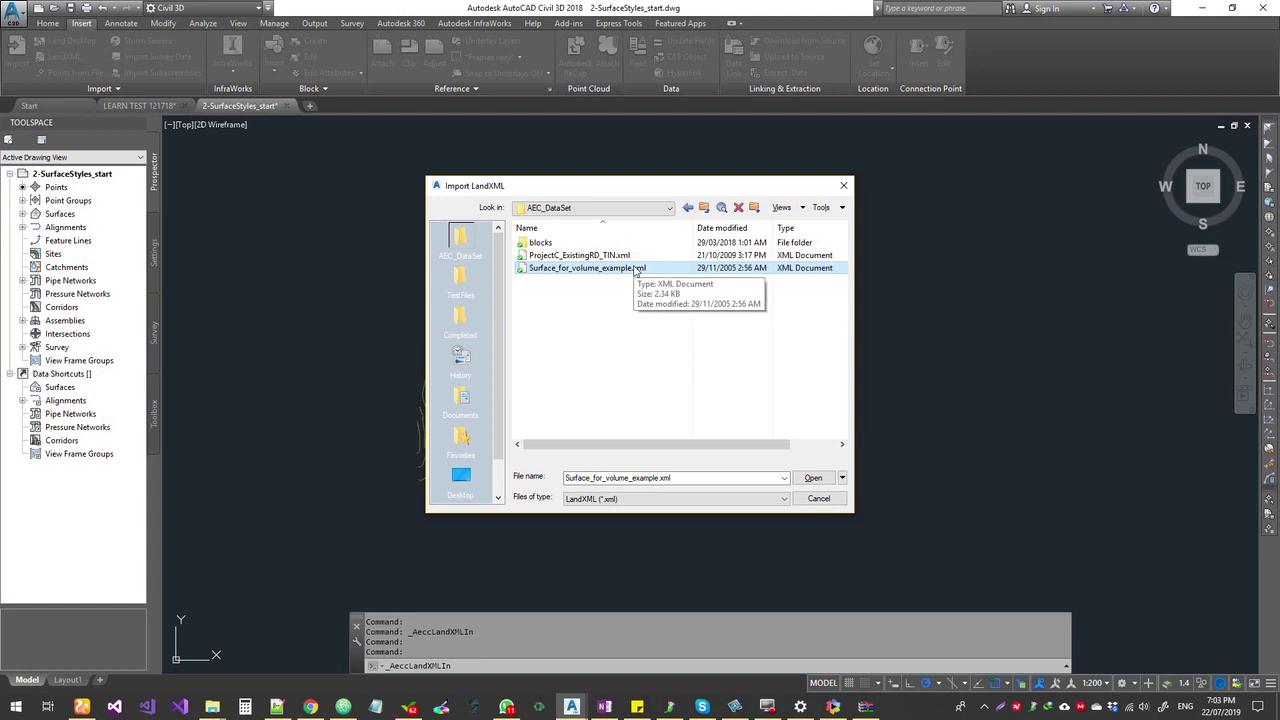
{"action": "left_click", "coordinate": [814, 478]}
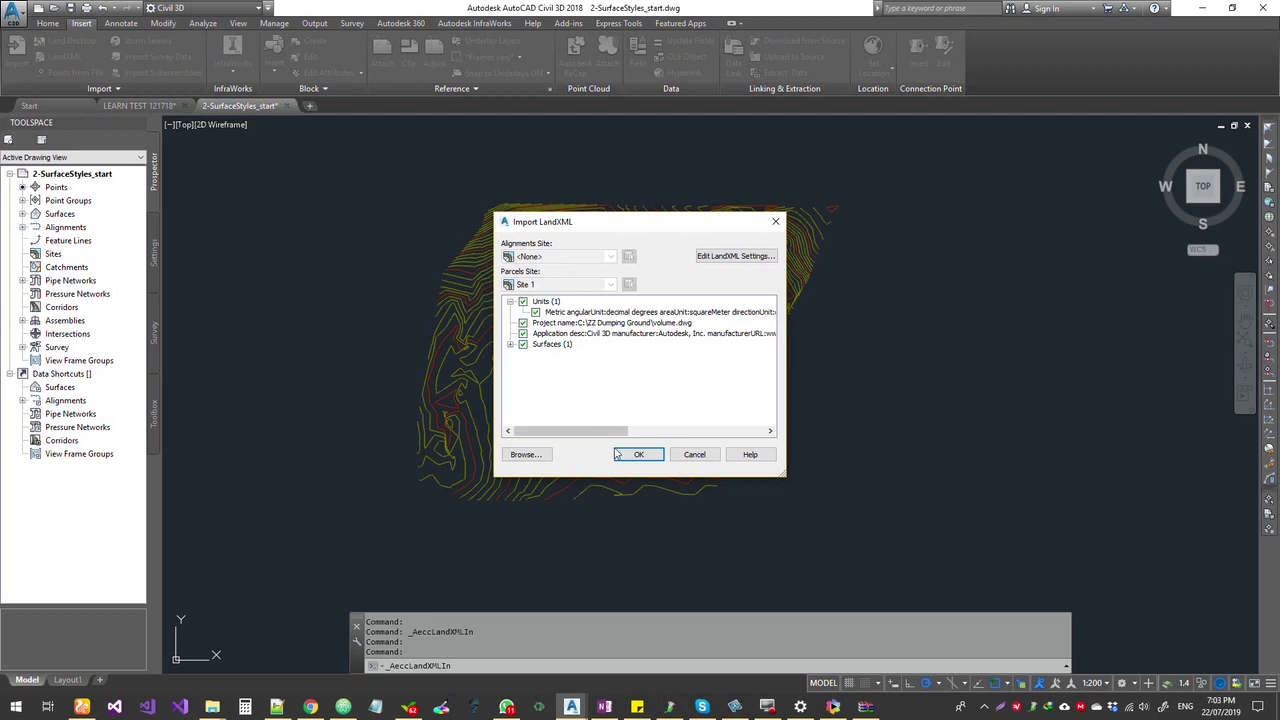
{"action": "left_click", "coordinate": [653, 456]}
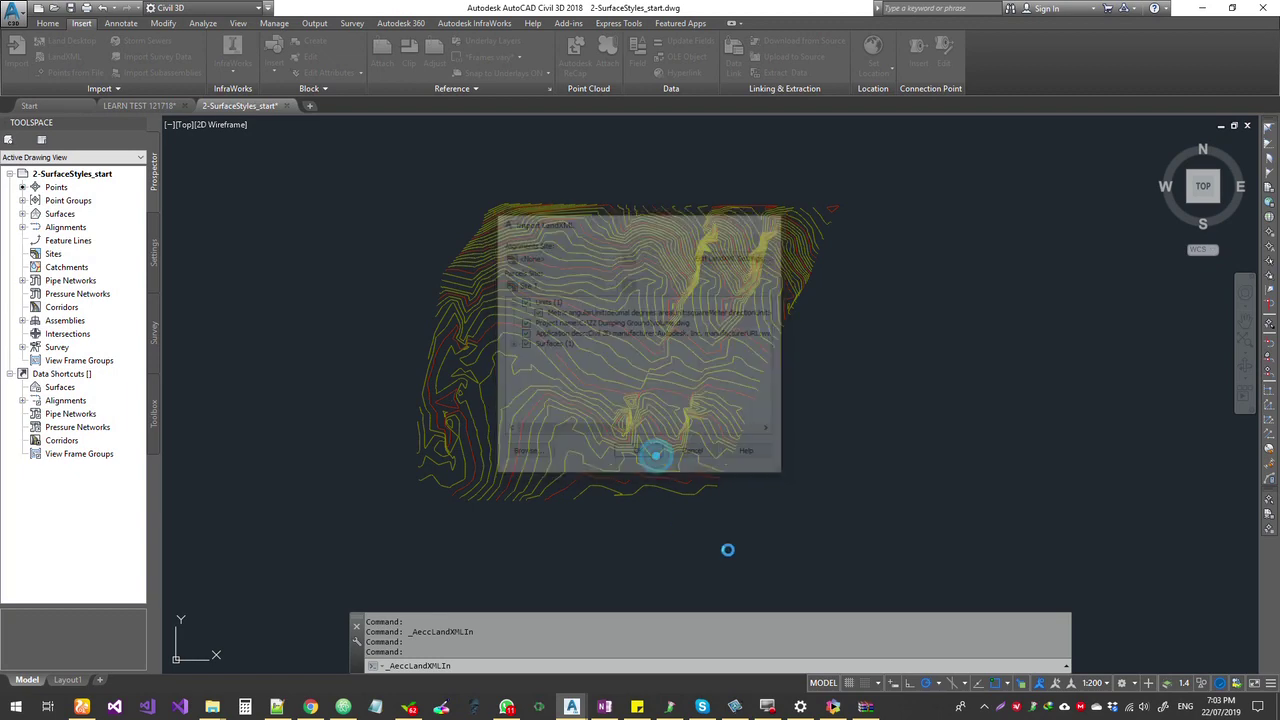
Inspect the imported surface and the existing contour surface together in 3D with the Object Viewer
{"action": "scroll", "coordinate": [731, 545], "scroll_direction": "down", "scroll_amount": 4}
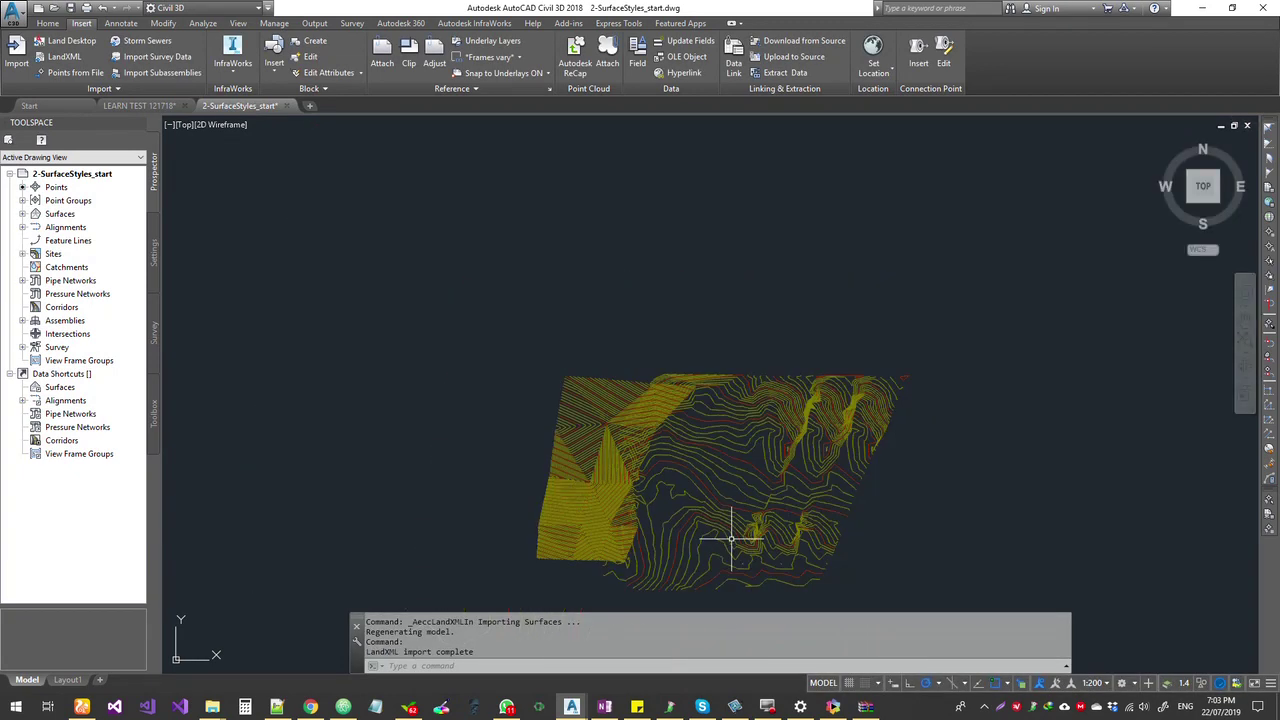
{"action": "left_click", "coordinate": [709, 340]}
{"action": "left_click", "coordinate": [620, 414]}
{"action": "right_click", "coordinate": [623, 314]}
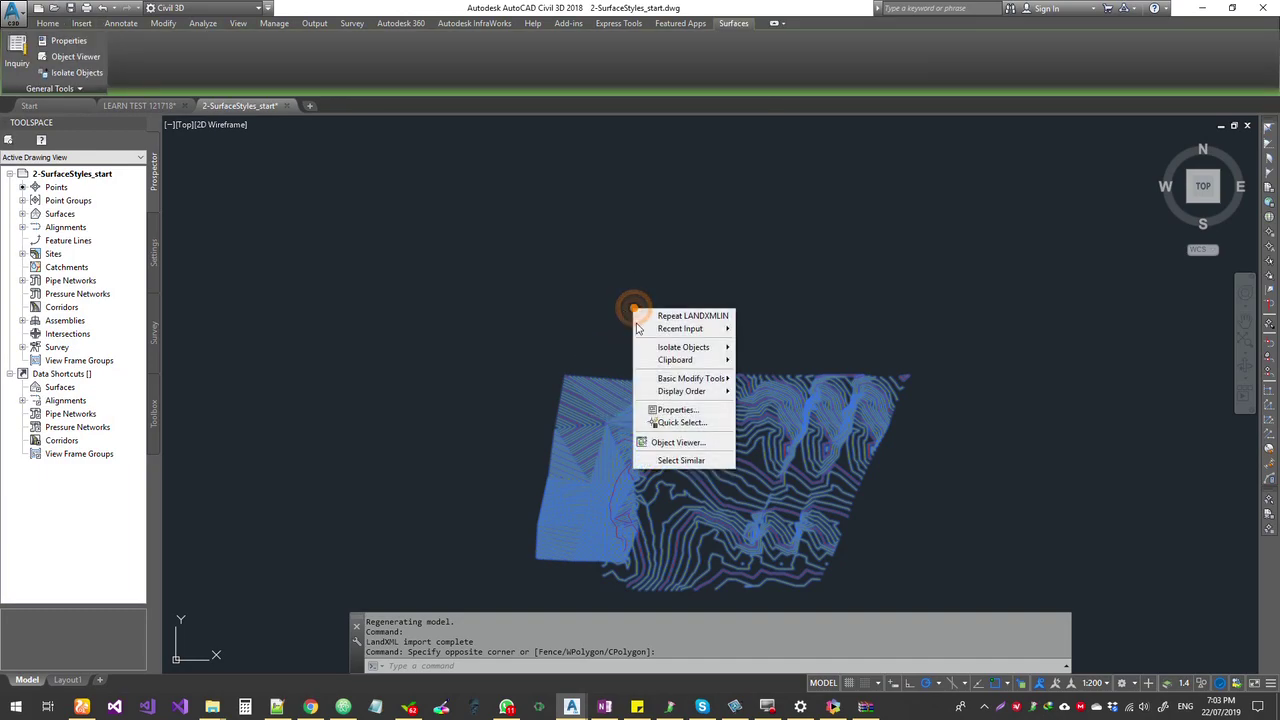
{"action": "left_click", "coordinate": [652, 443]}
{"action": "left_click_drag", "start_coordinate": [651, 506], "coordinate": [738, 458]}
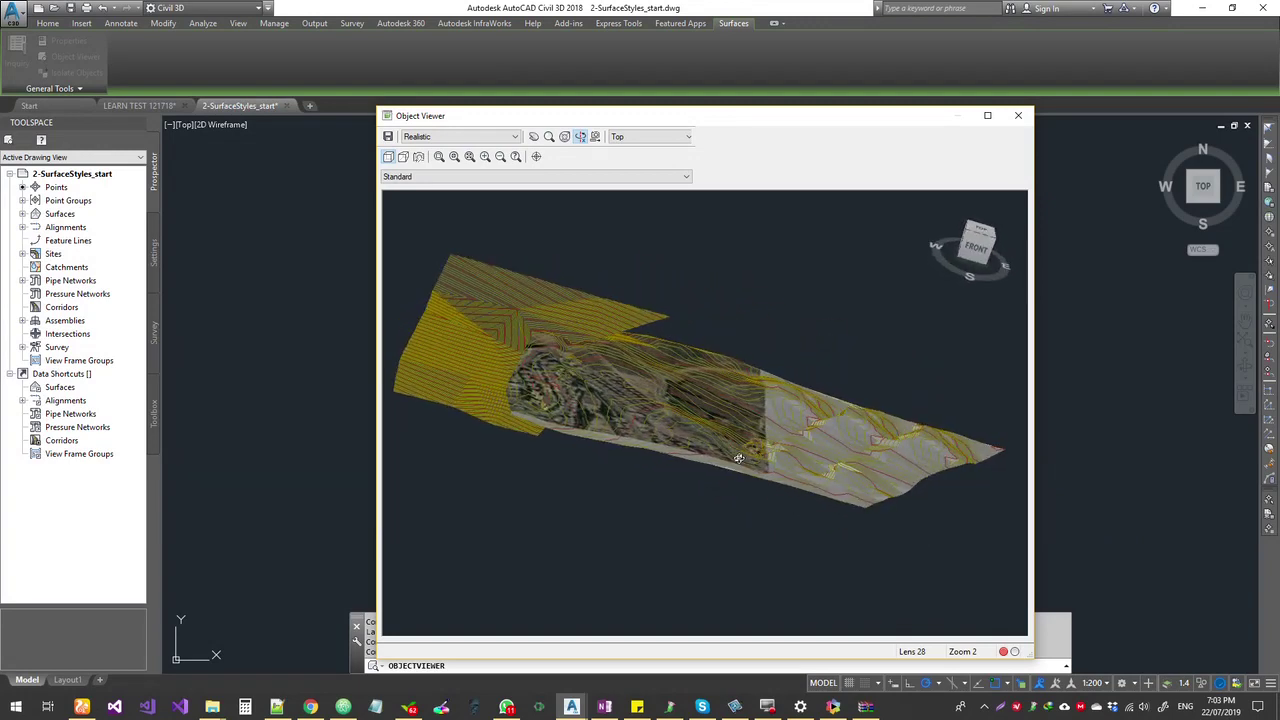
{"action": "key", "text": "Escape"}
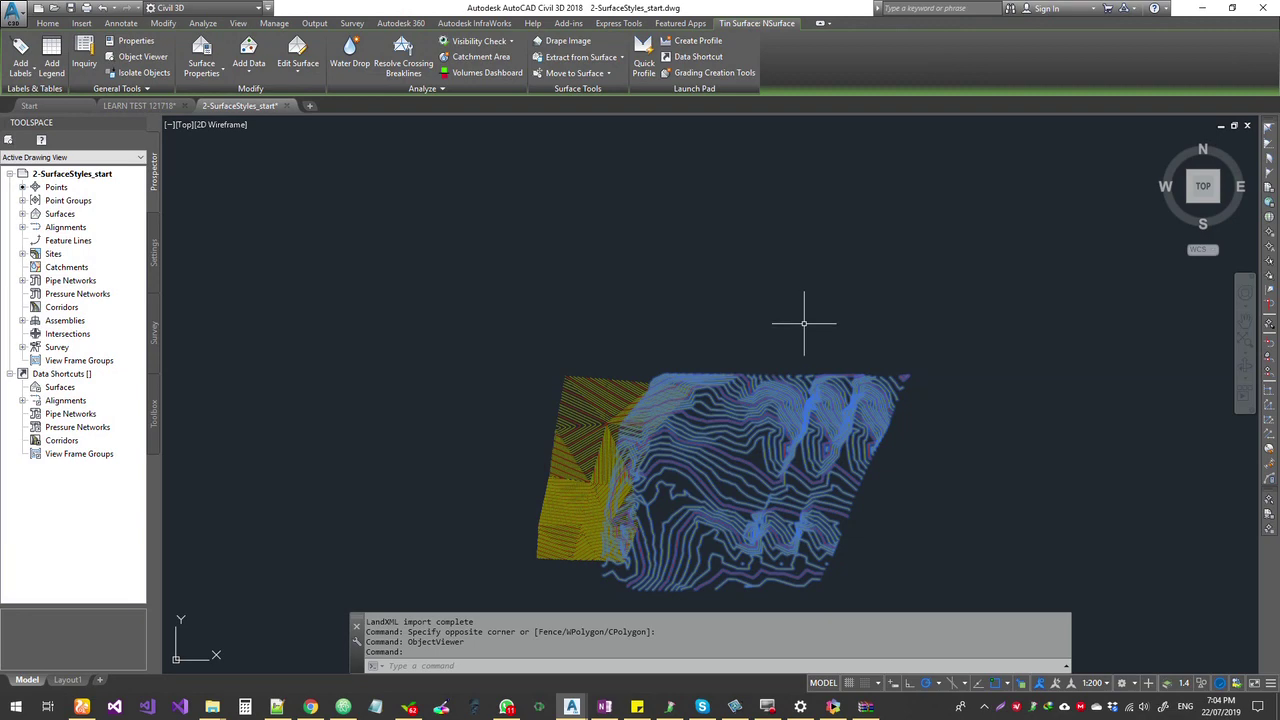
Move the existing NSurface horizontally to the west so that it overlaps the imported surface
{"action": "type", "text": "m"}
{"action": "key", "text": "Return"}
{"action": "left_click", "coordinate": [799, 292]}
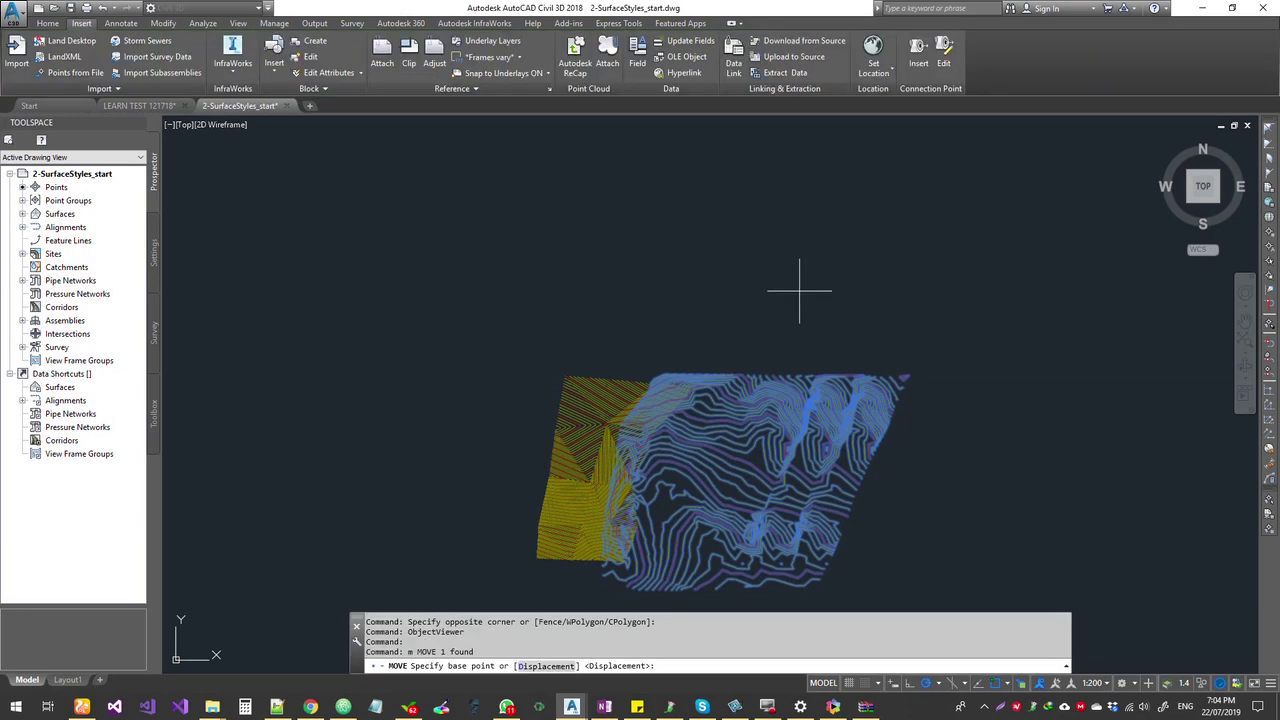
{"action": "left_click", "coordinate": [710, 290]}
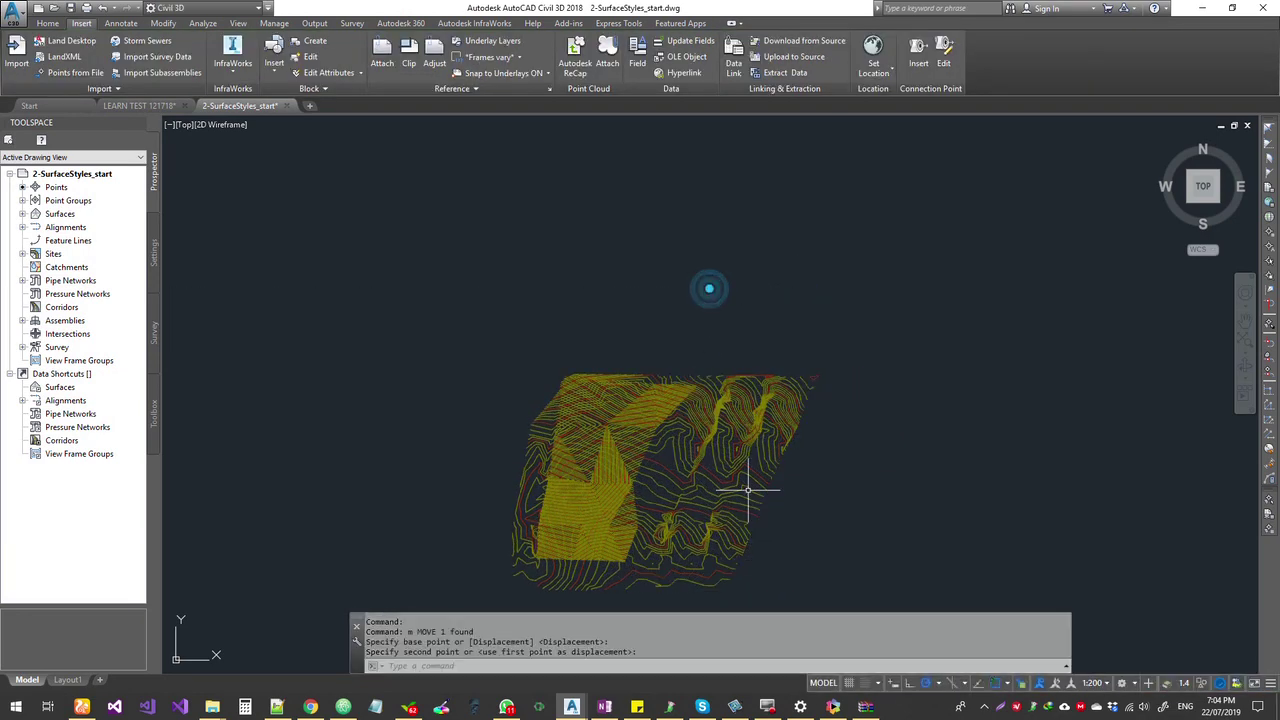
Examine from several 3D angles in the Object Viewer how the two overlapping surfaces intersect
{"action": "left_click", "coordinate": [663, 300]}
{"action": "left_click", "coordinate": [516, 308]}
{"action": "right_click", "coordinate": [516, 308]}
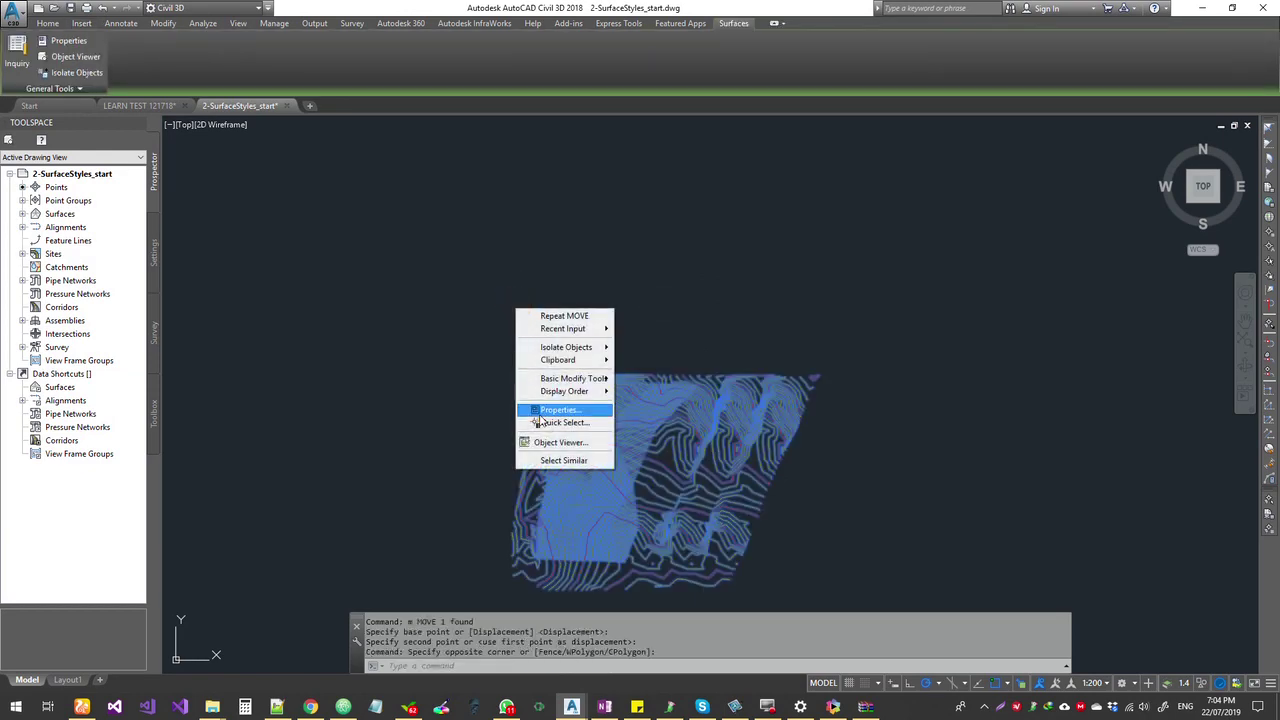
{"action": "left_click", "coordinate": [540, 442]}
{"action": "left_click_drag", "start_coordinate": [643, 558], "coordinate": [663, 443]}
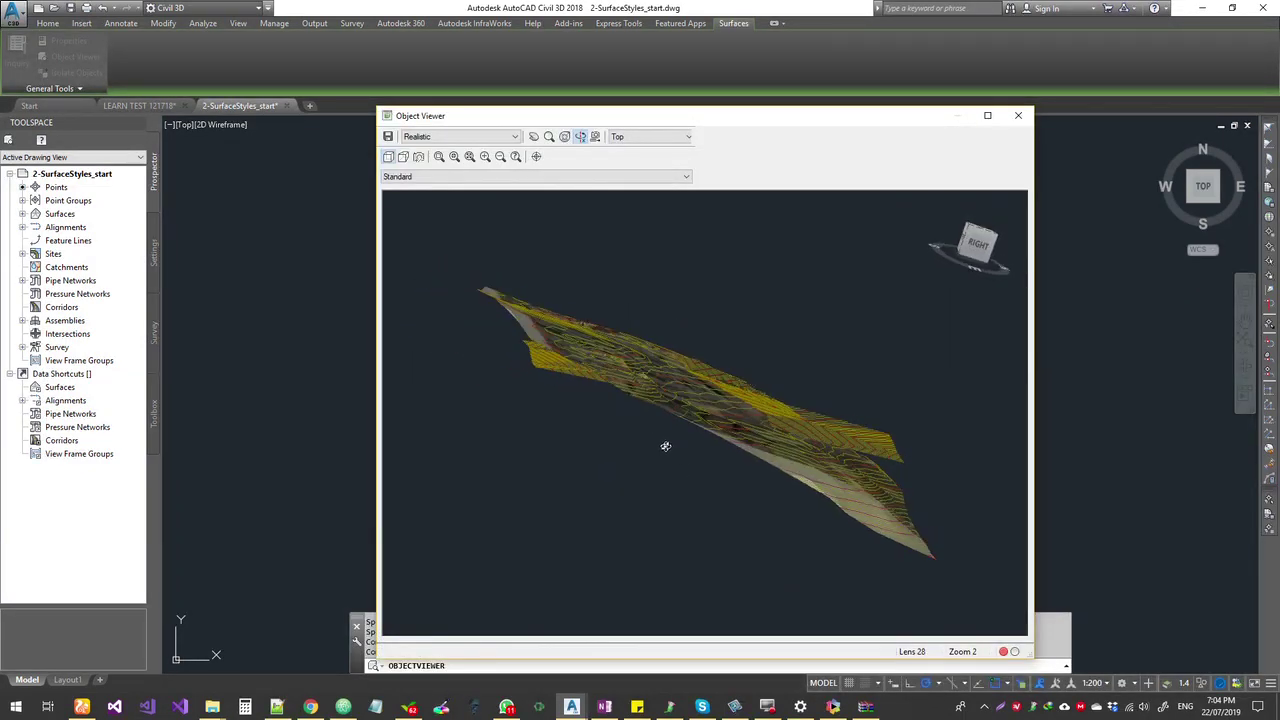
{"action": "left_click_drag", "start_coordinate": [747, 442], "coordinate": [758, 404]}
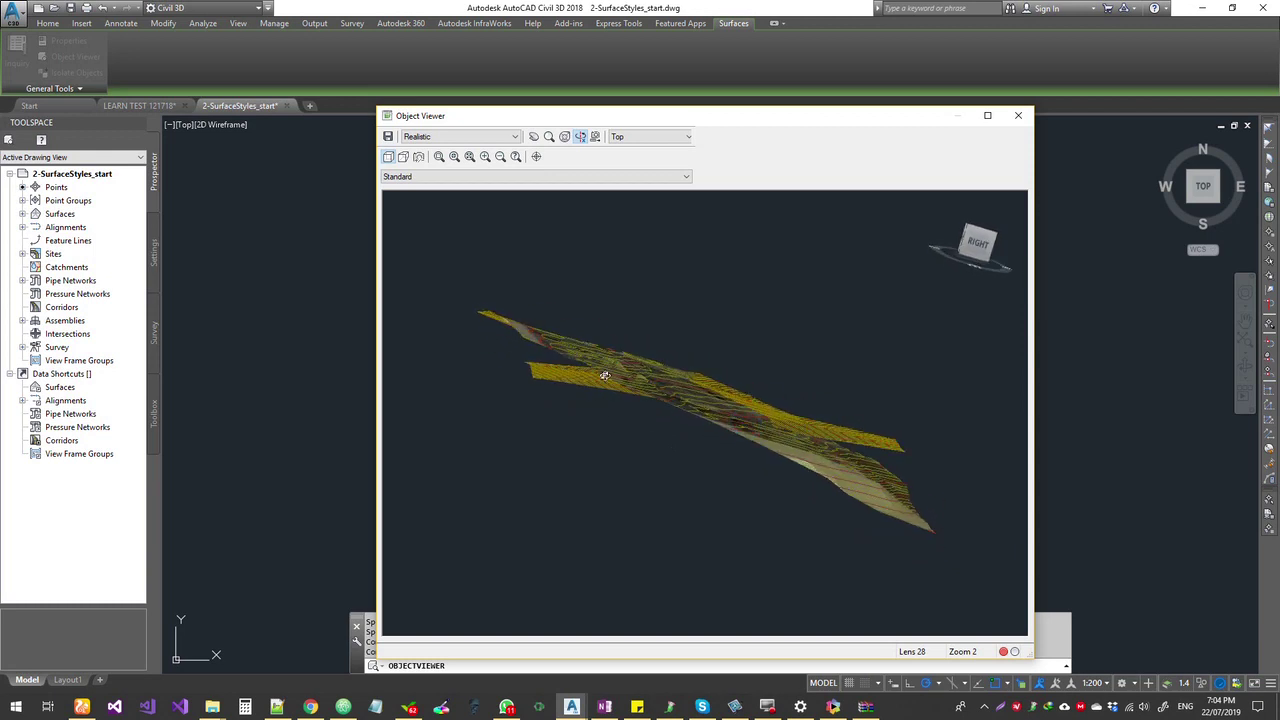
{"action": "left_click_drag", "start_coordinate": [862, 478], "coordinate": [849, 457]}
{"action": "left_click_drag", "start_coordinate": [646, 466], "coordinate": [789, 509]}
{"action": "left_click_drag", "start_coordinate": [741, 468], "coordinate": [738, 450]}
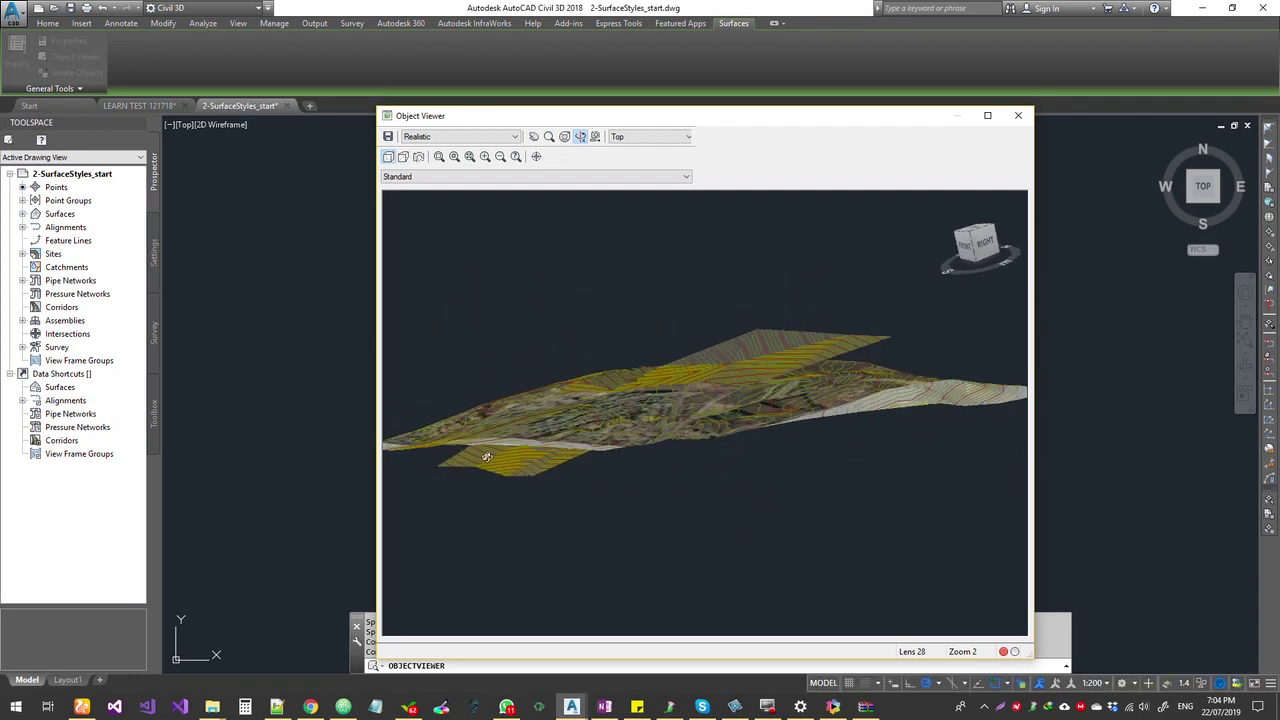
{"action": "left_click_drag", "start_coordinate": [717, 449], "coordinate": [689, 429]}
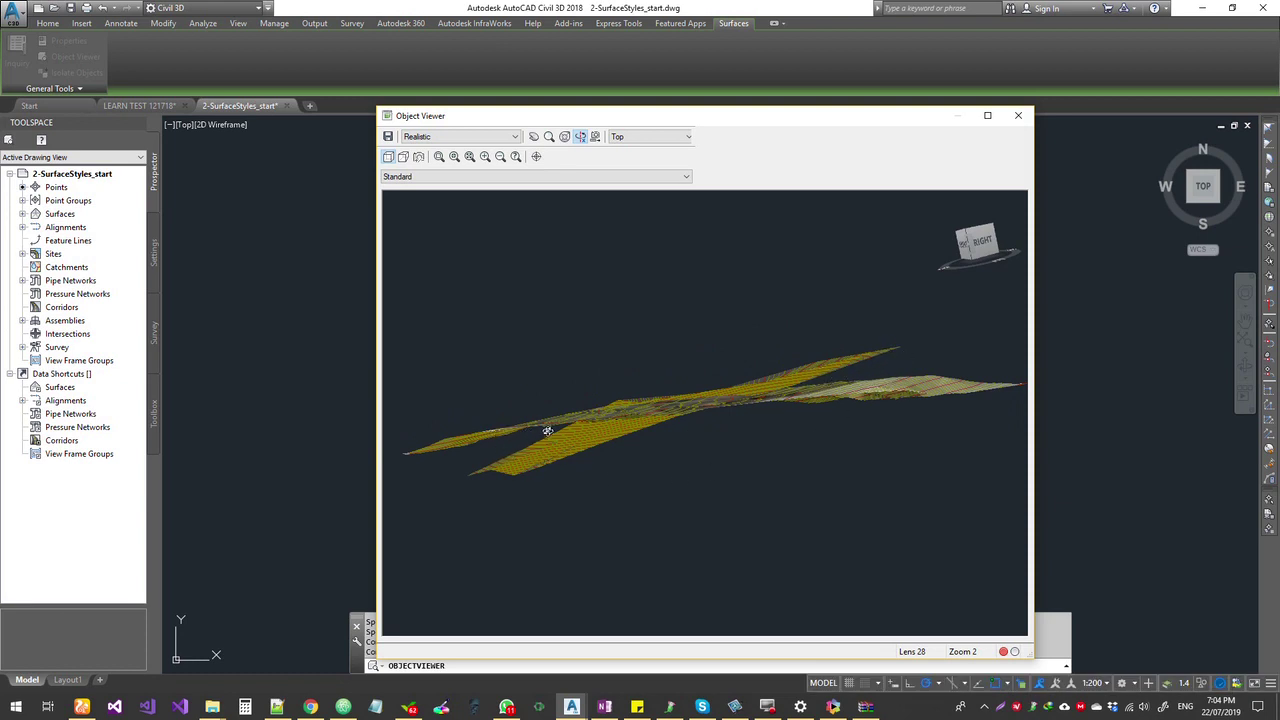
{"action": "left_click_drag", "start_coordinate": [651, 434], "coordinate": [705, 412]}
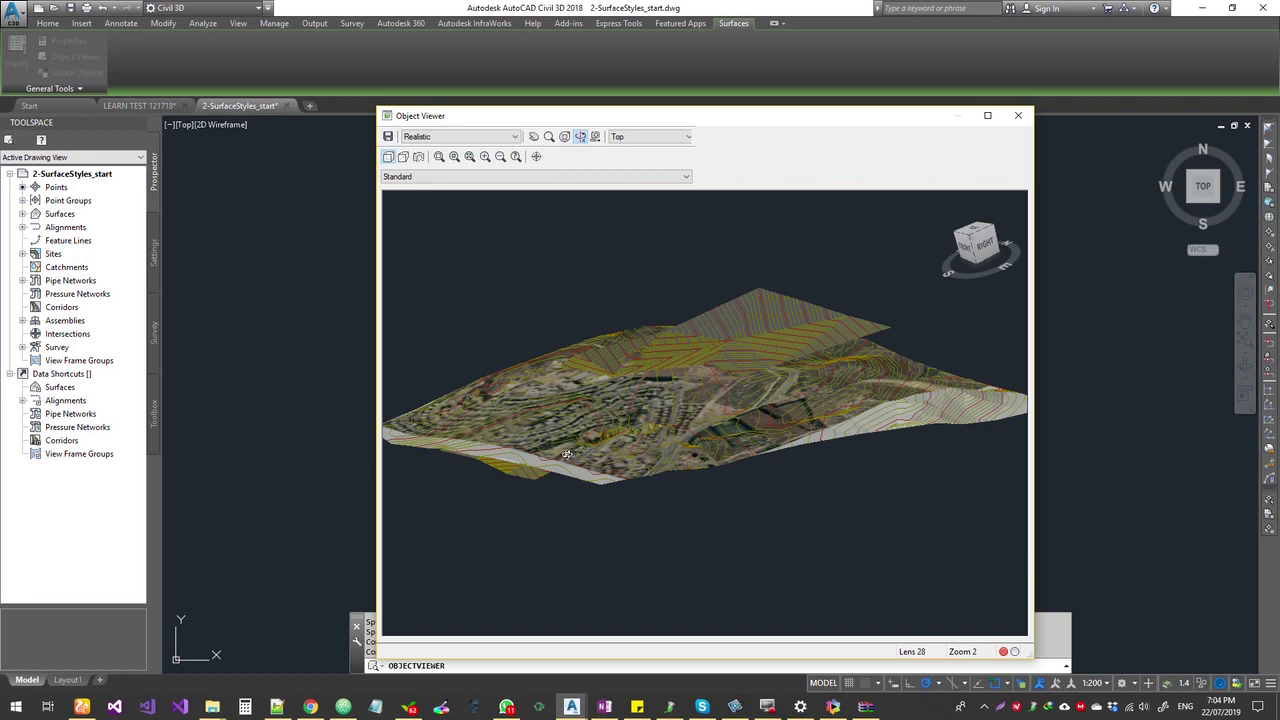
{"action": "left_click", "coordinate": [1016, 120]}
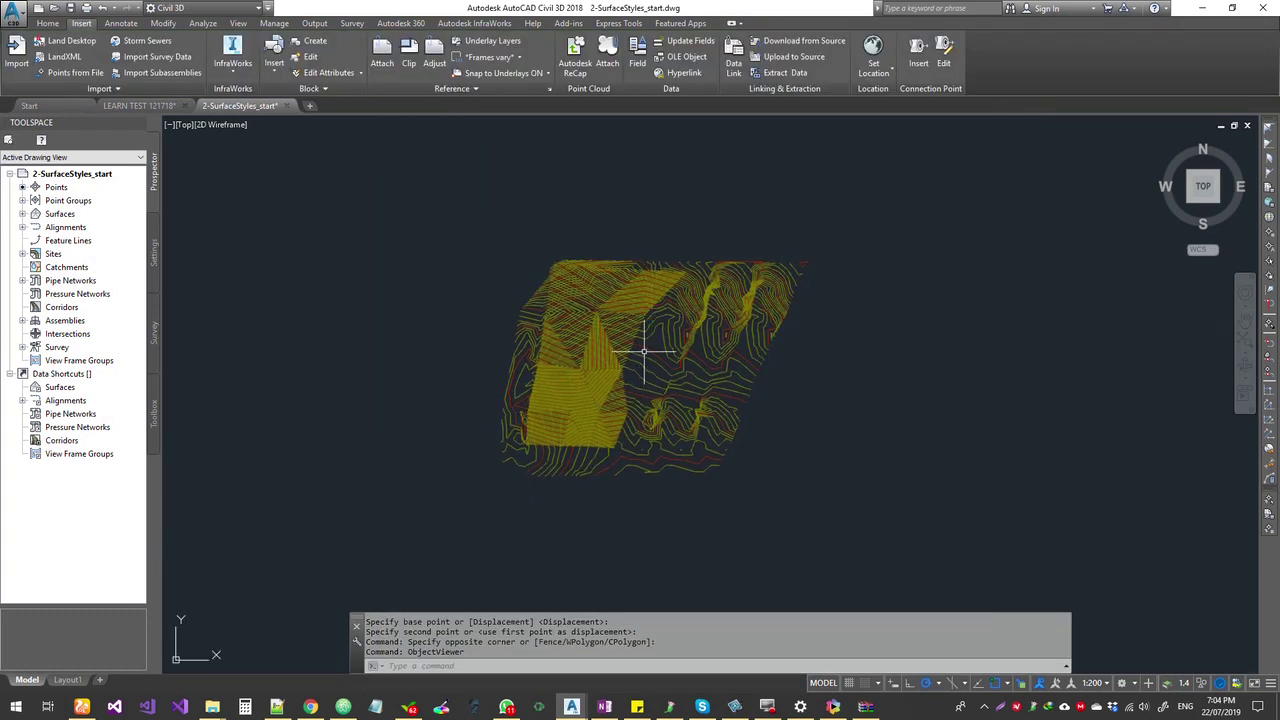
Start a new TIN volume surface from the Volumes Dashboard and name it Vol Surface
{"action": "left_click", "coordinate": [523, 323]}
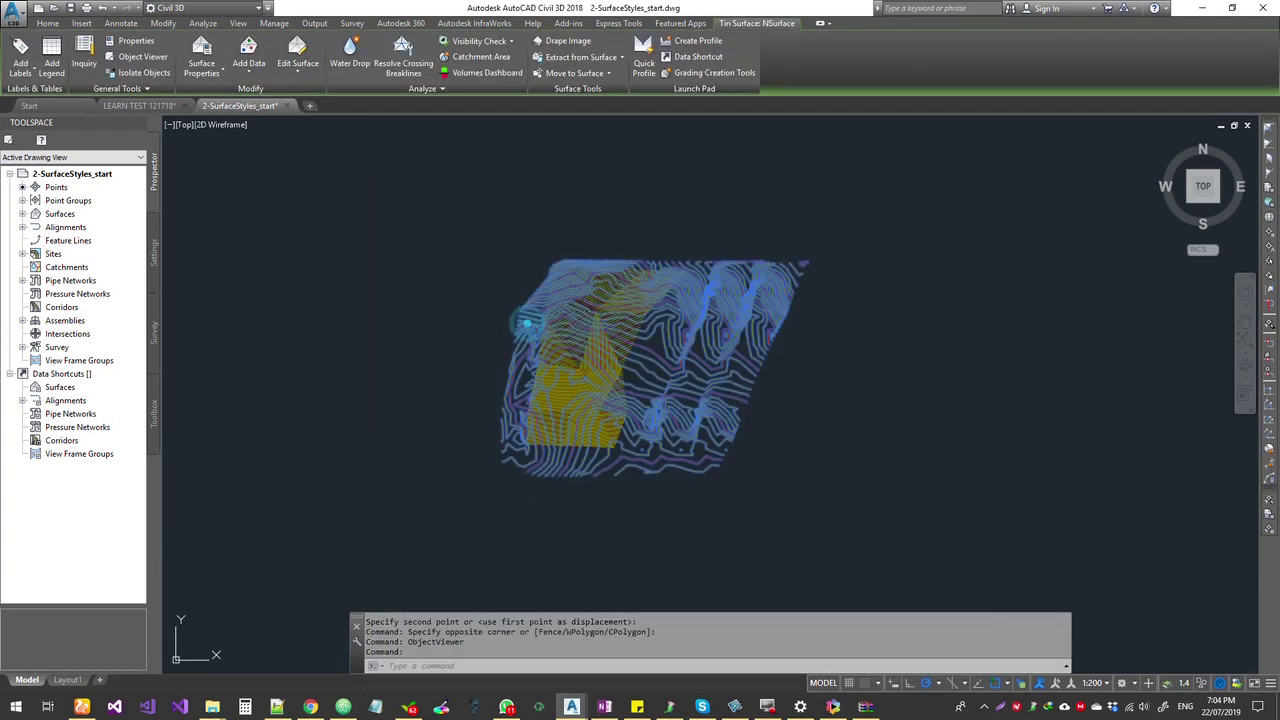
{"action": "left_click", "coordinate": [480, 74]}
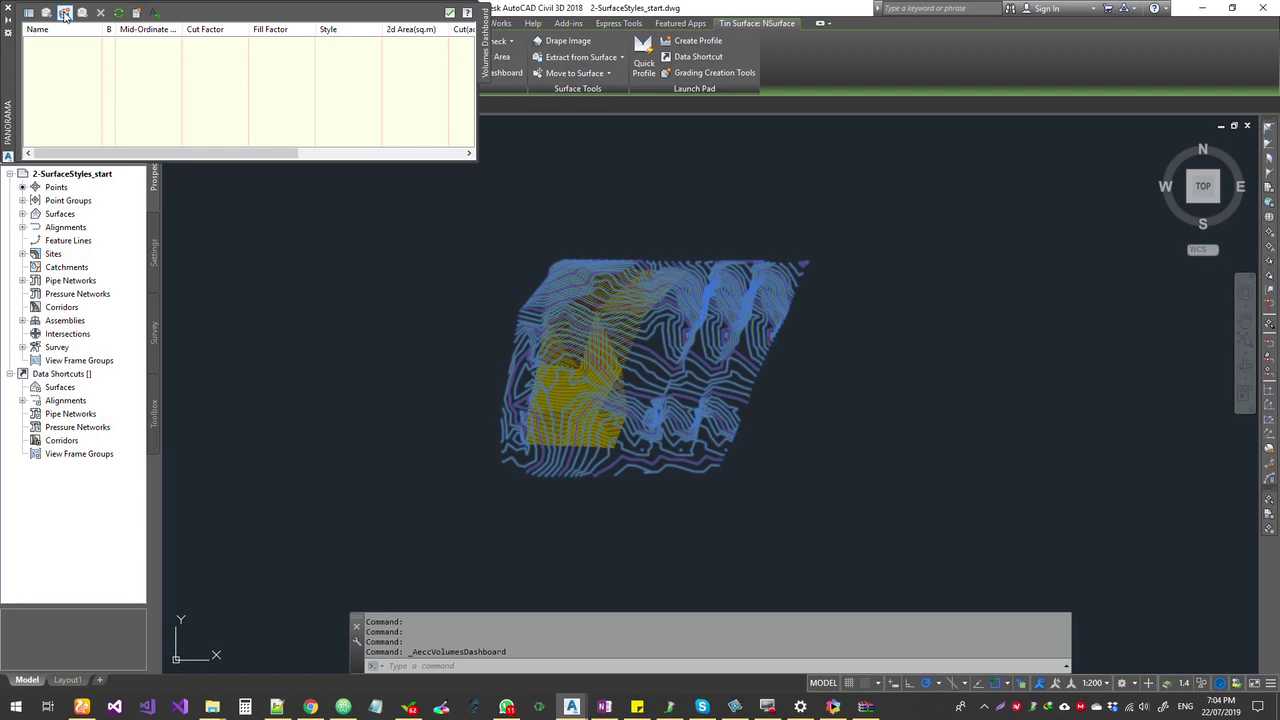
{"action": "left_click", "coordinate": [64, 13]}
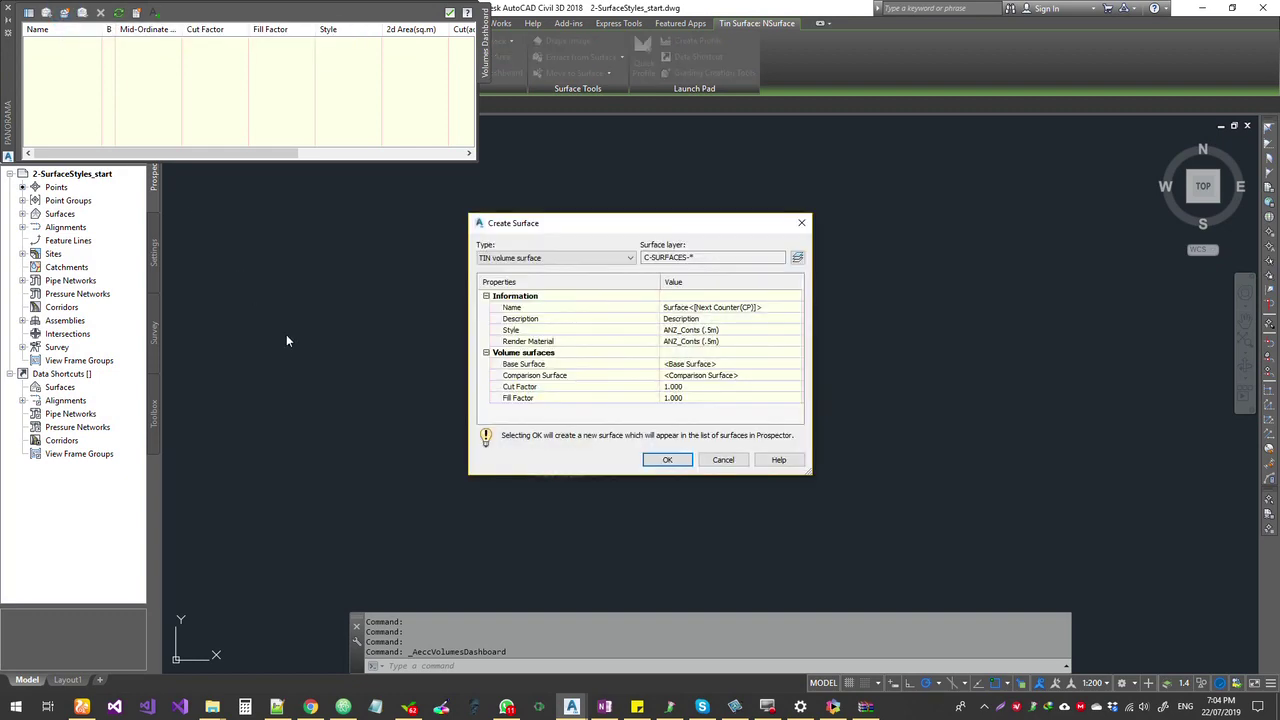
{"action": "left_click", "coordinate": [757, 310]}
{"action": "type", "text": "CES-V"}
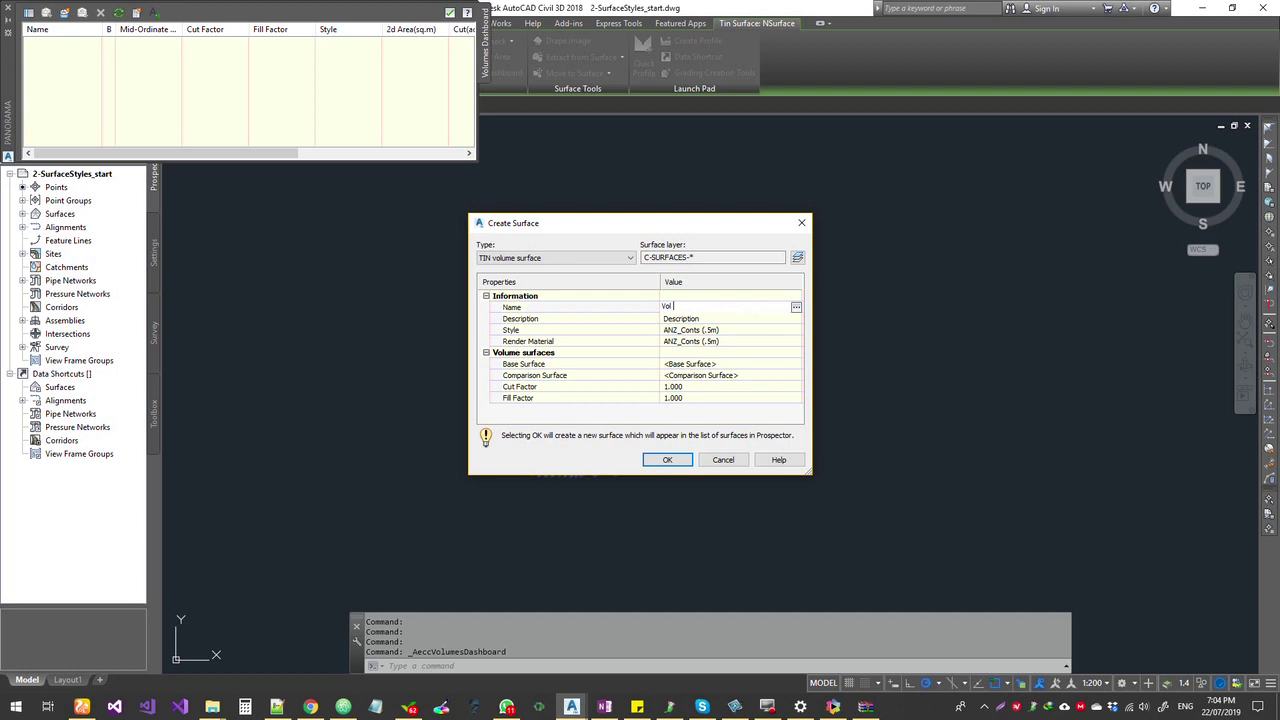
{"action": "type", "text": "ol Surface"}
{"action": "key", "text": "Return"}
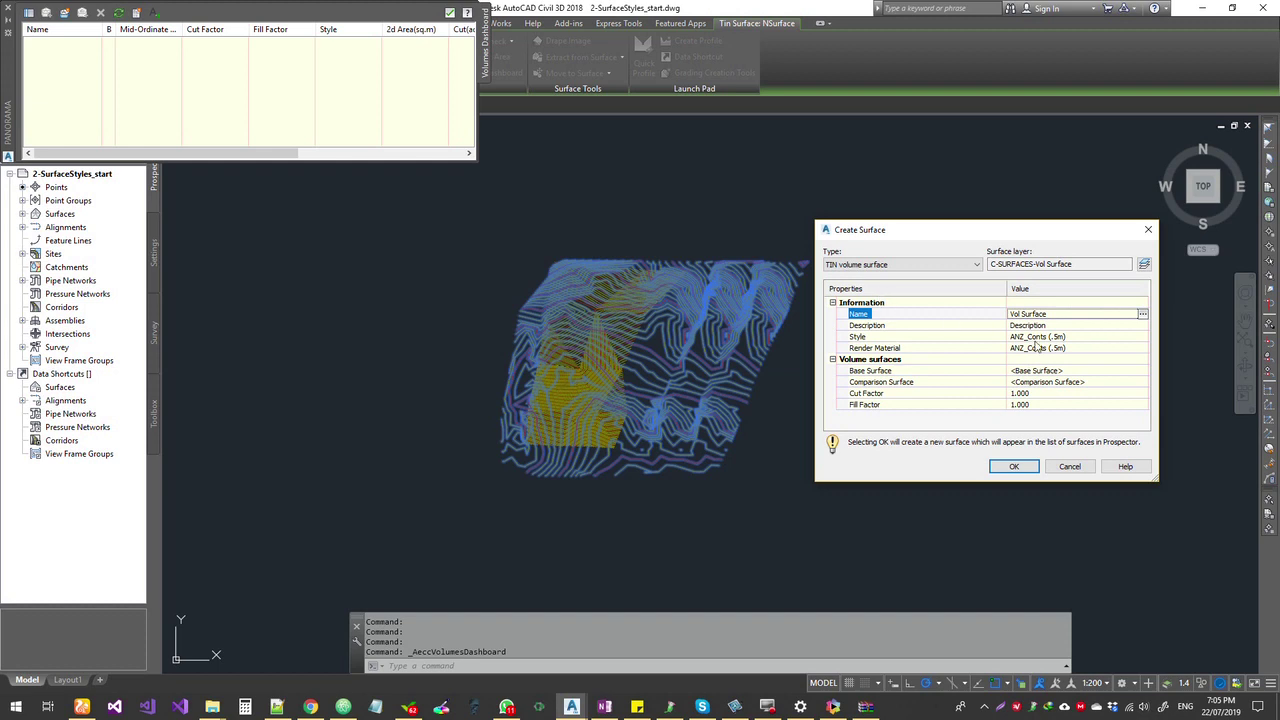
Set the volume surface's style to ANZ_Triangulation (Cyan)
{"action": "left_click", "coordinate": [1099, 337]}
{"action": "left_click", "coordinate": [1142, 337]}
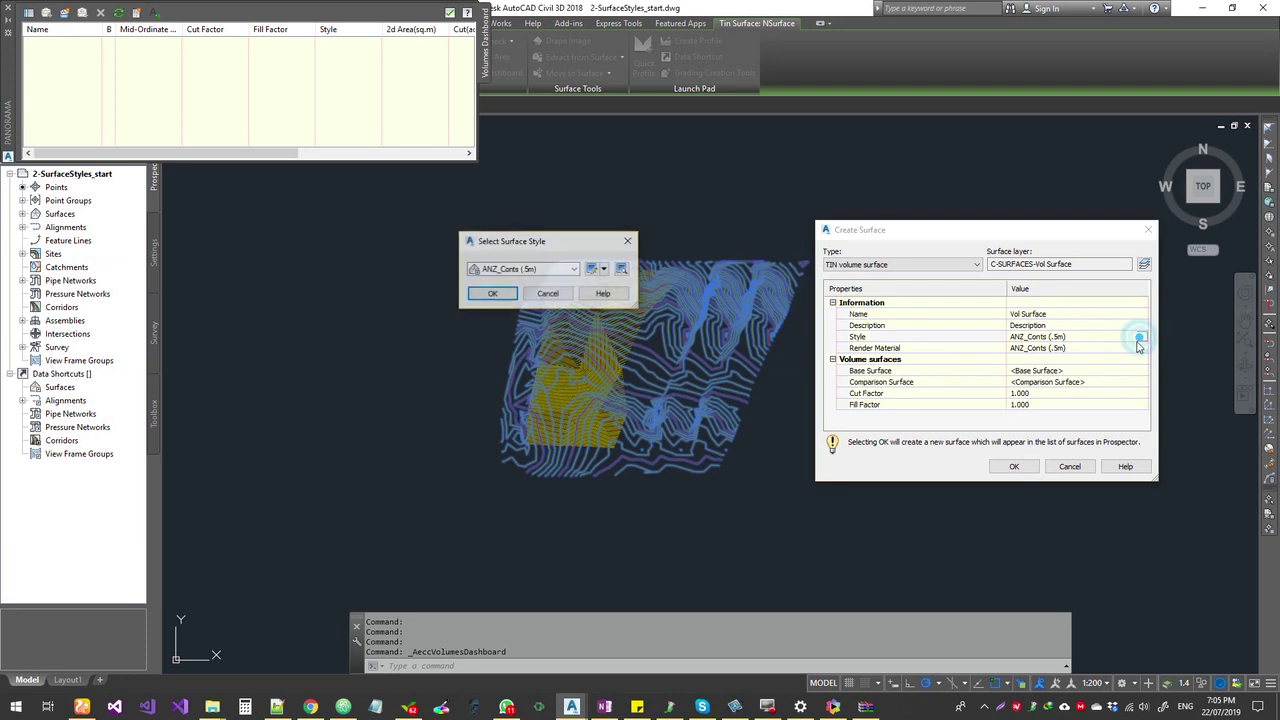
{"action": "left_click", "coordinate": [550, 270]}
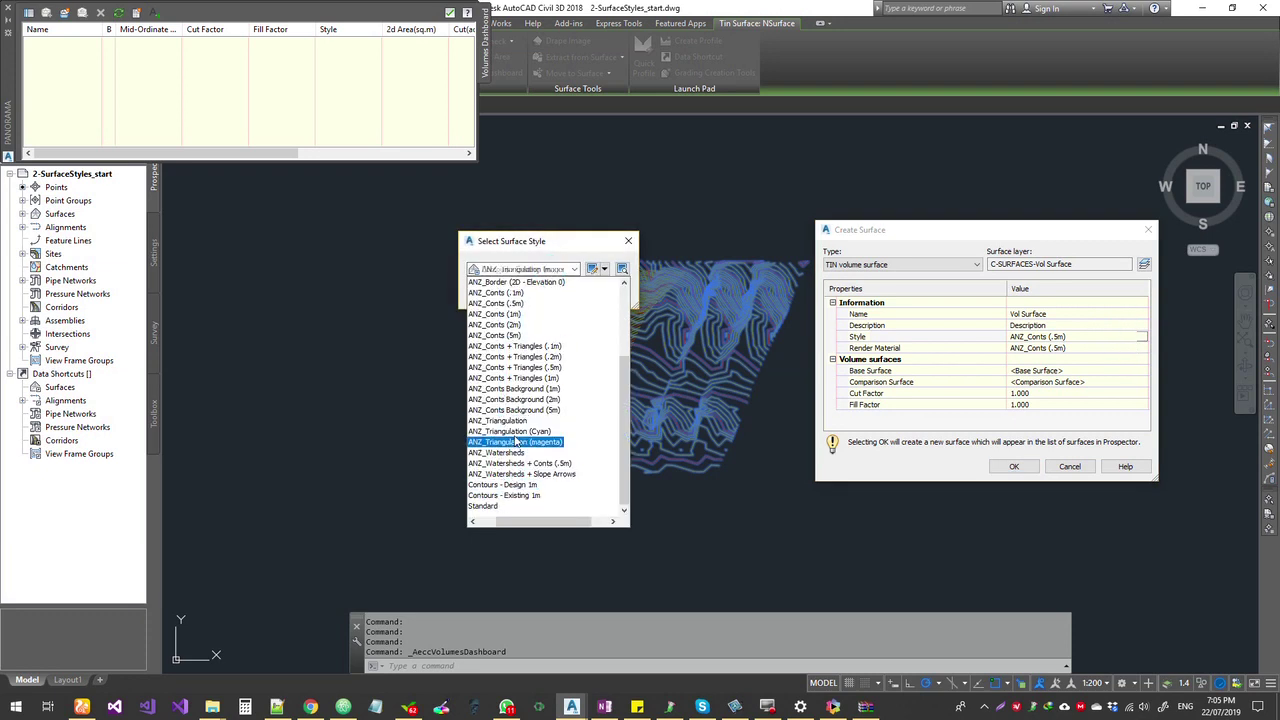
{"action": "left_click", "coordinate": [510, 431]}
{"action": "left_click", "coordinate": [493, 294]}
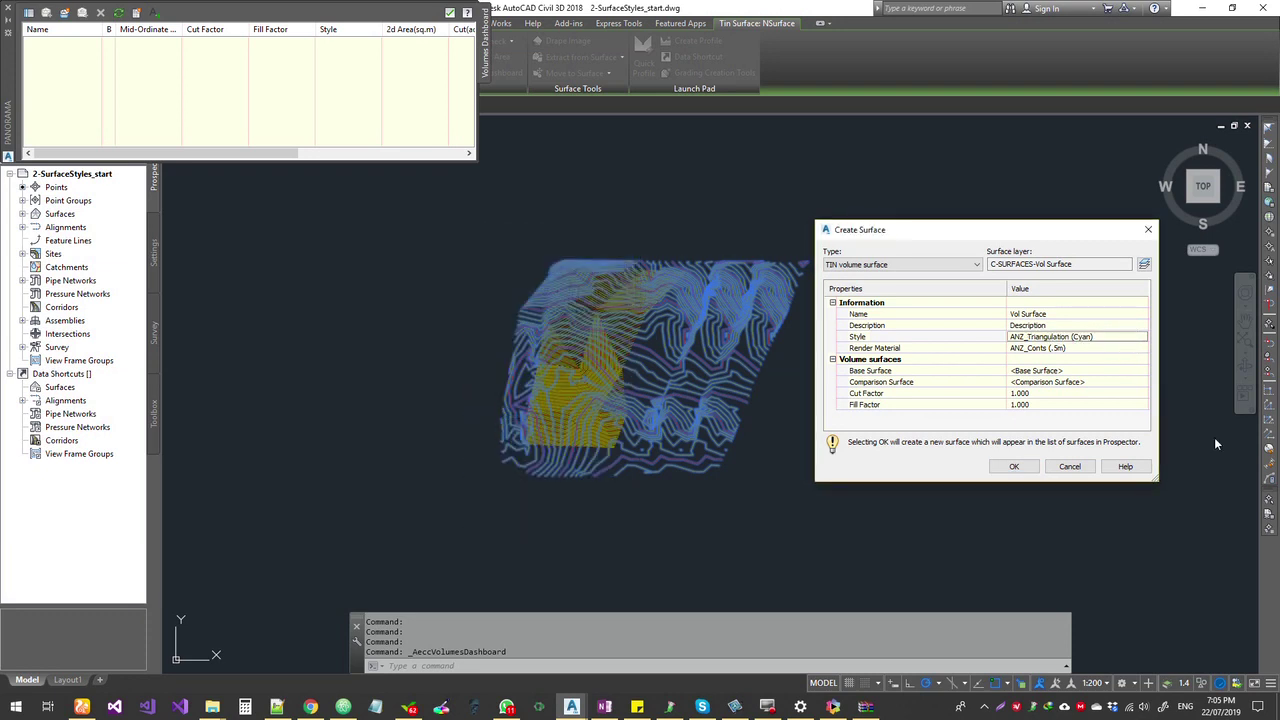
Assign NSurface as the base surface and DESIGN as the comparison surface, and create the volume surface
{"action": "left_click", "coordinate": [1103, 370]}
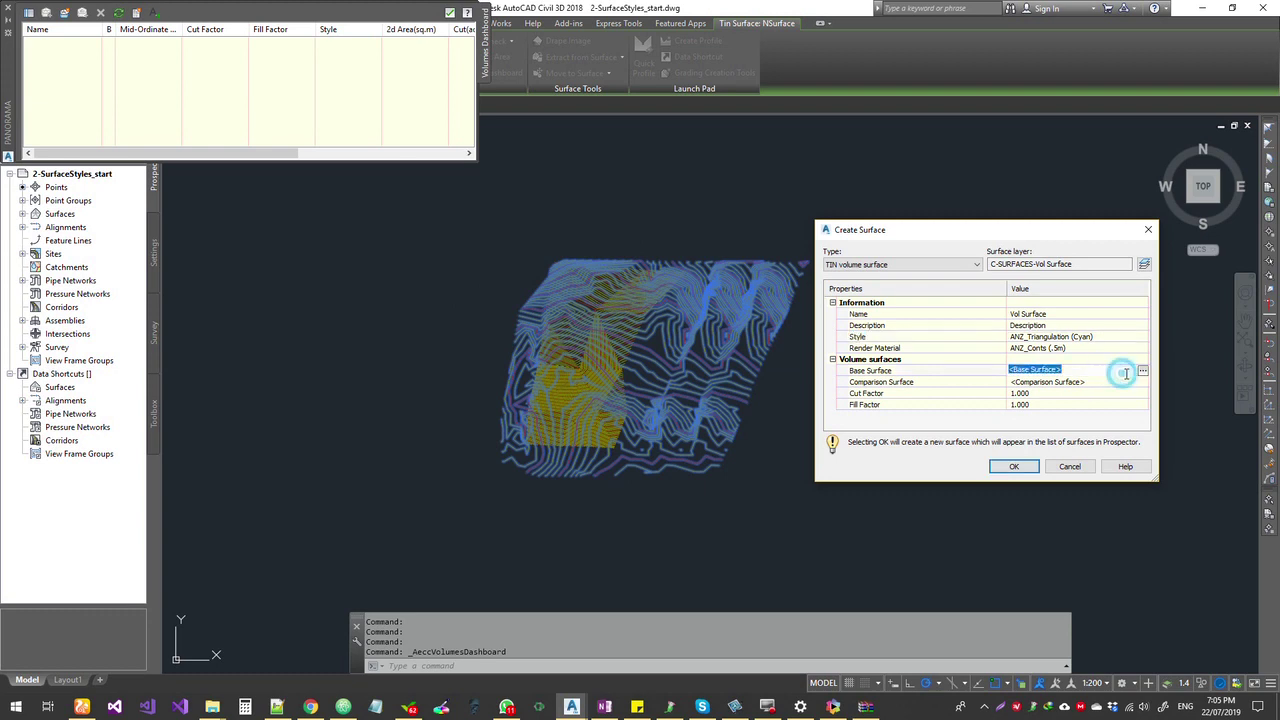
{"action": "left_click", "coordinate": [1143, 370]}
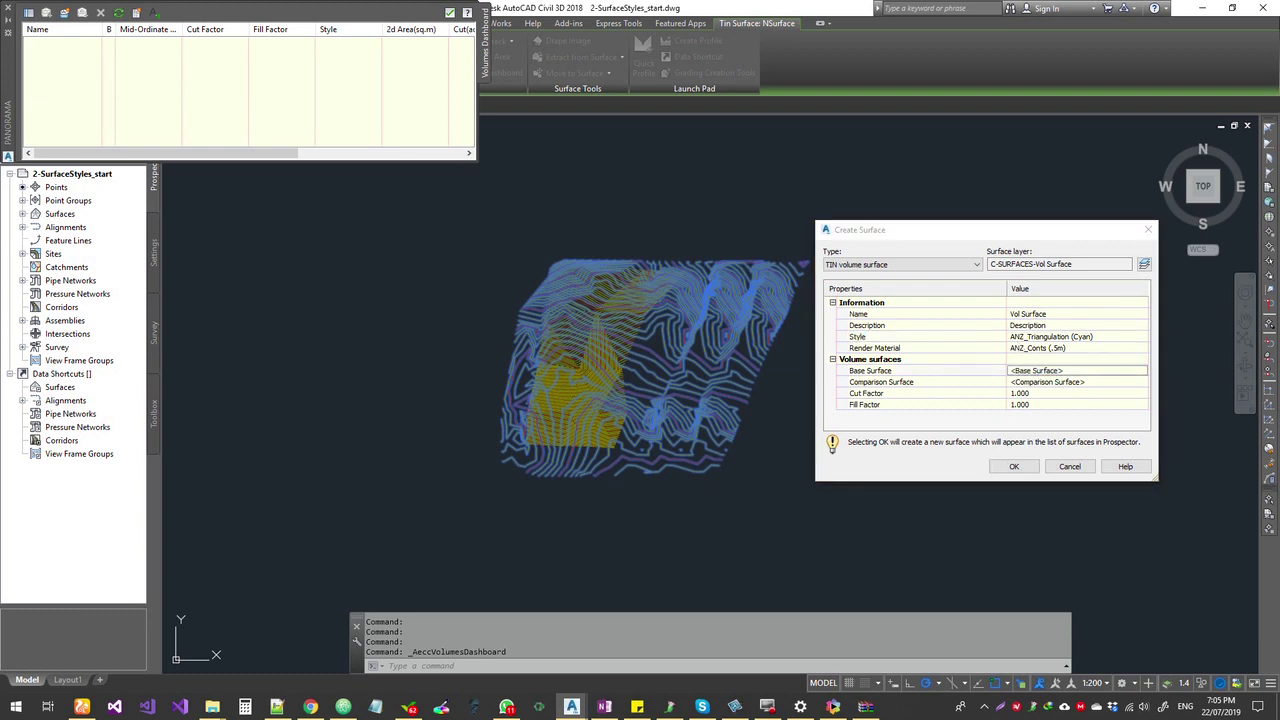
{"action": "left_click", "coordinate": [624, 386]}
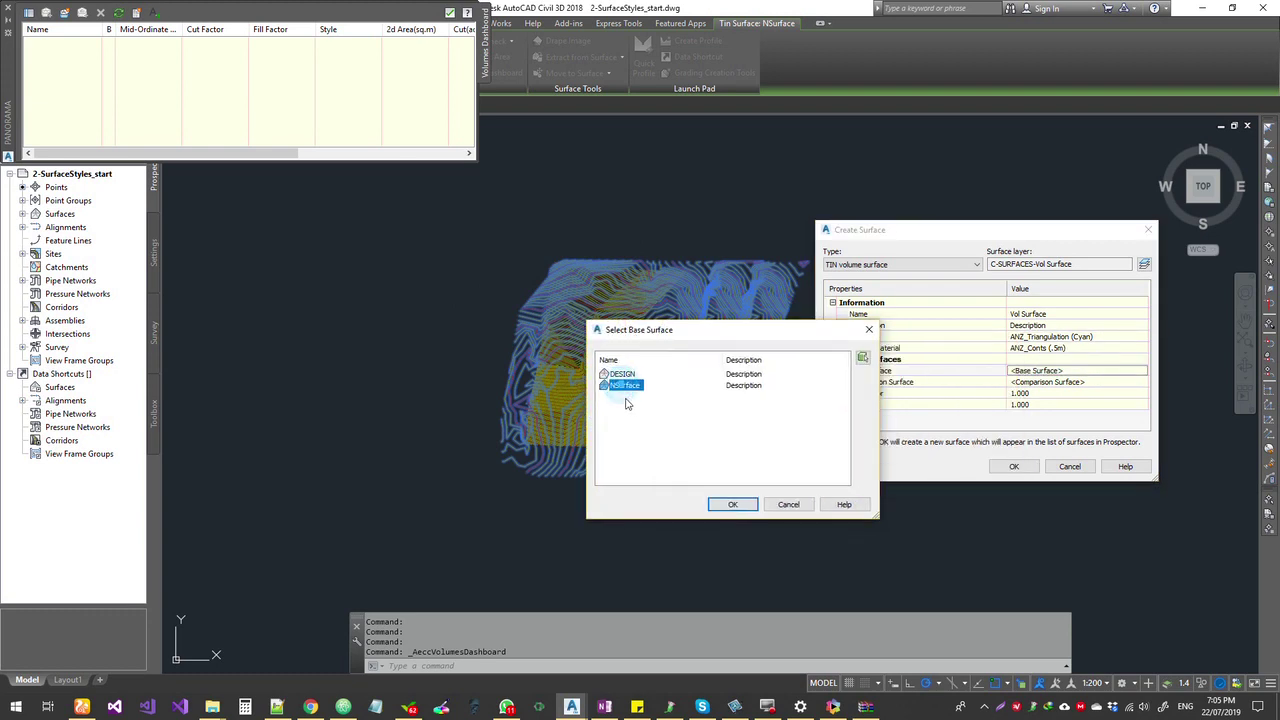
{"action": "left_click", "coordinate": [731, 504]}
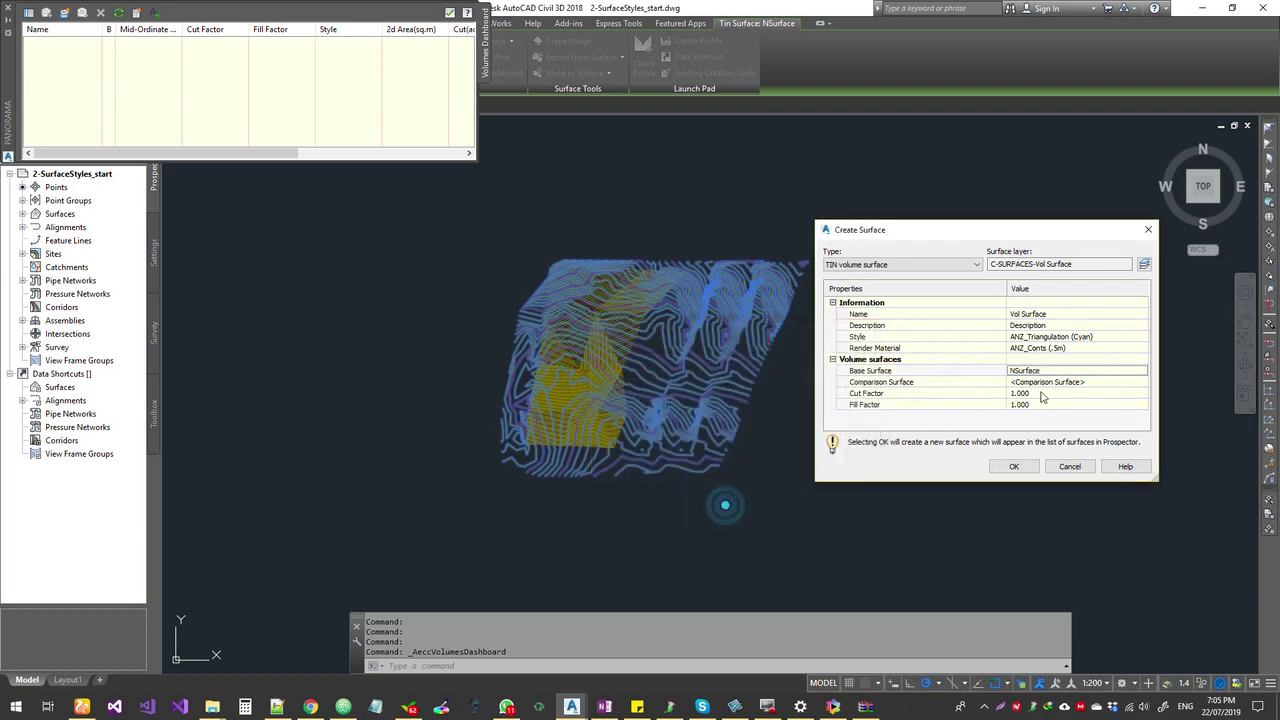
{"action": "left_click", "coordinate": [1045, 382]}
{"action": "left_click", "coordinate": [1141, 382]}
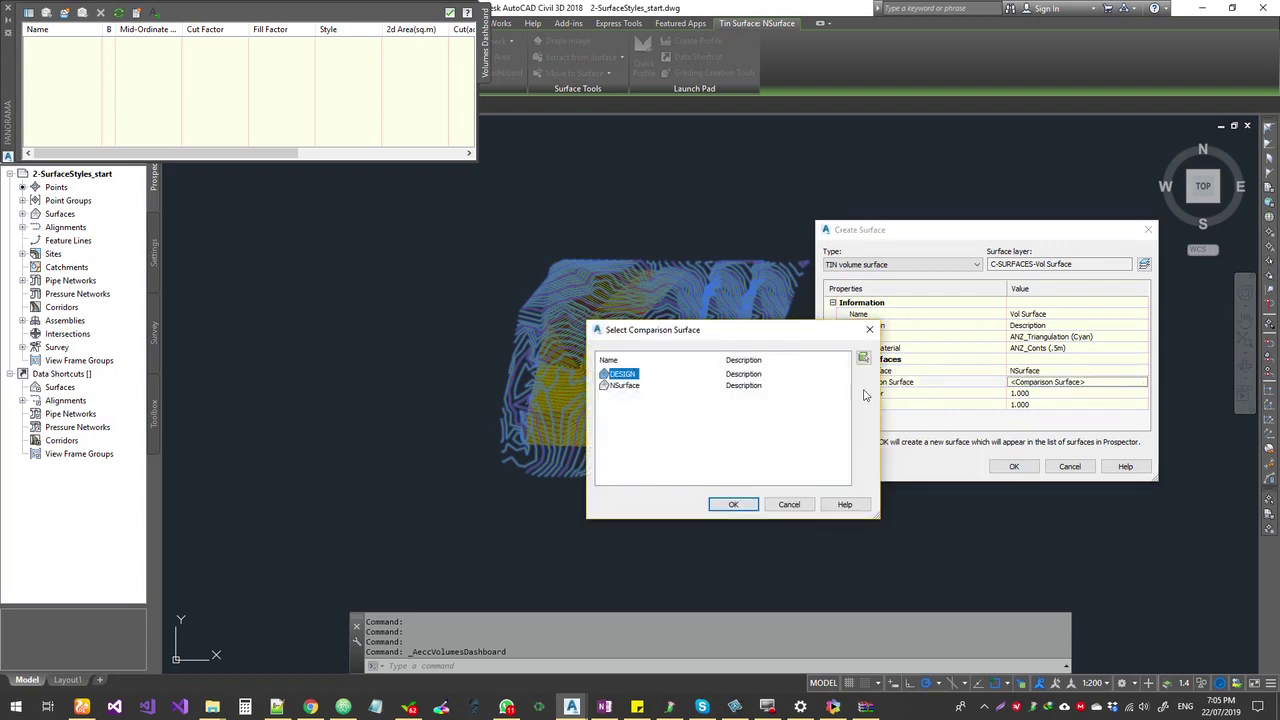
{"action": "left_click", "coordinate": [733, 504]}
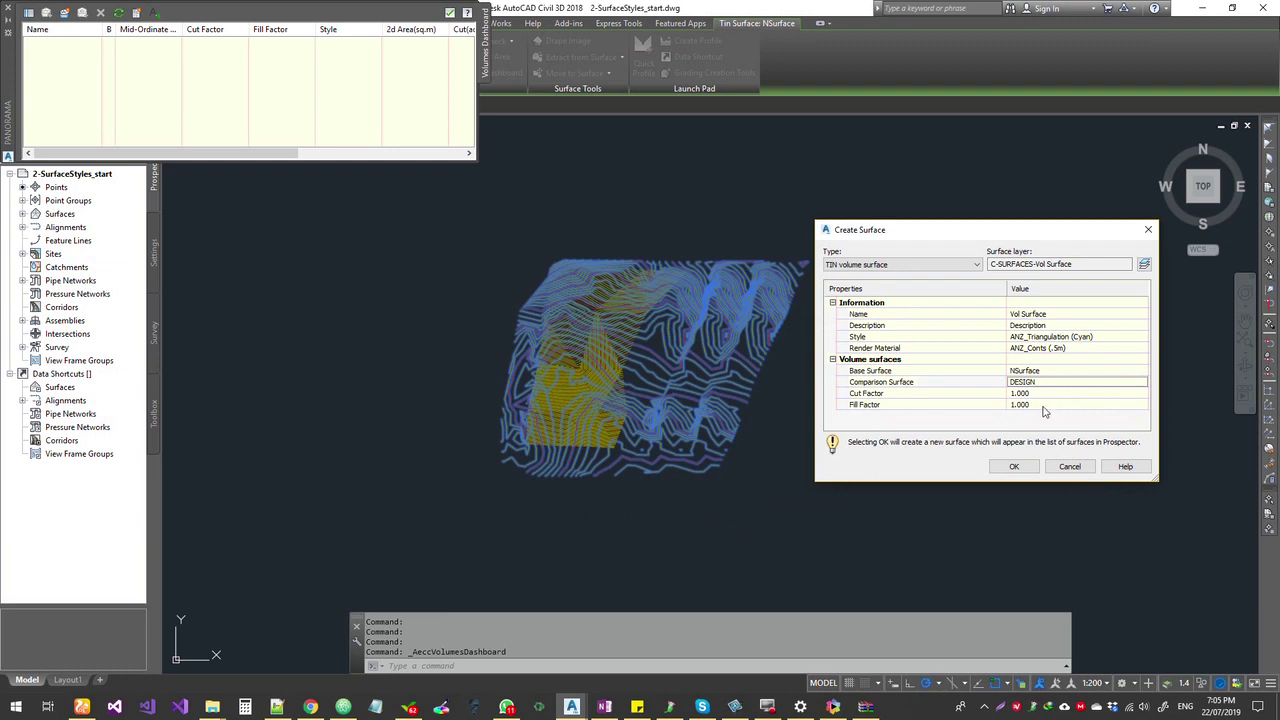
{"action": "left_click", "coordinate": [1015, 467]}
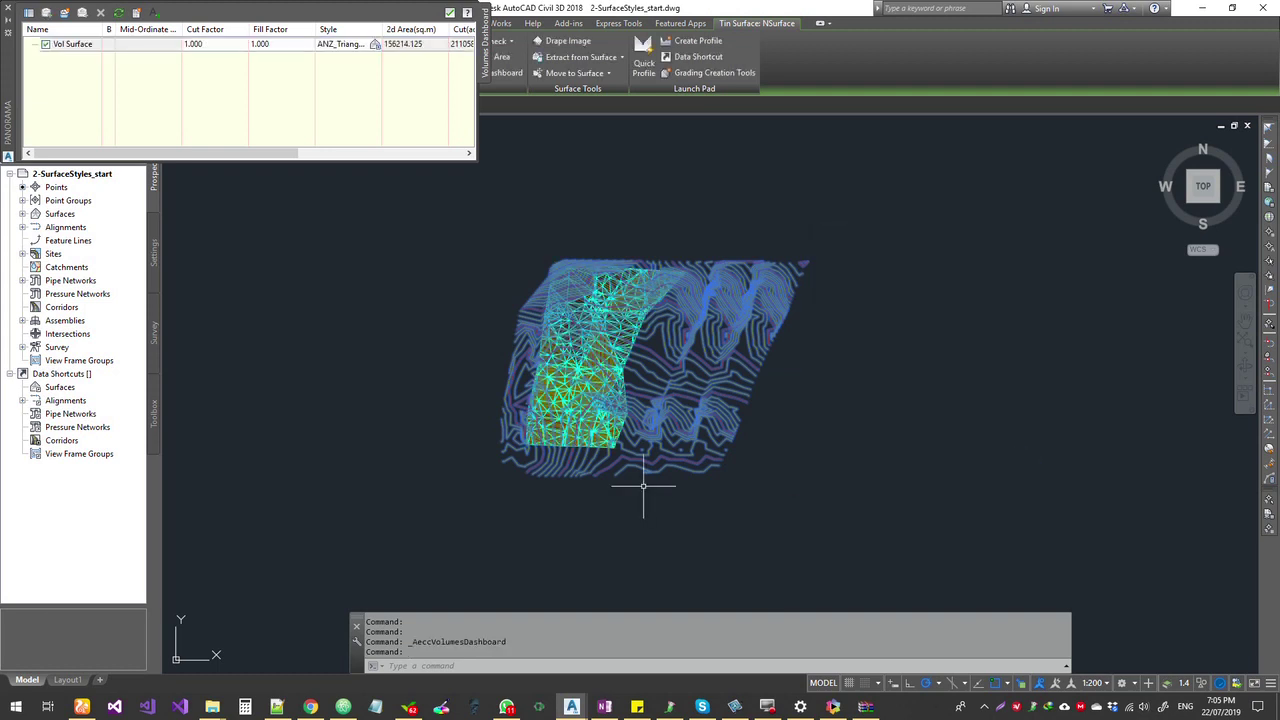
Examine the volume surface together with the two source surfaces from several 3D angles in the Object Viewer
{"action": "left_click", "coordinate": [652, 218]}
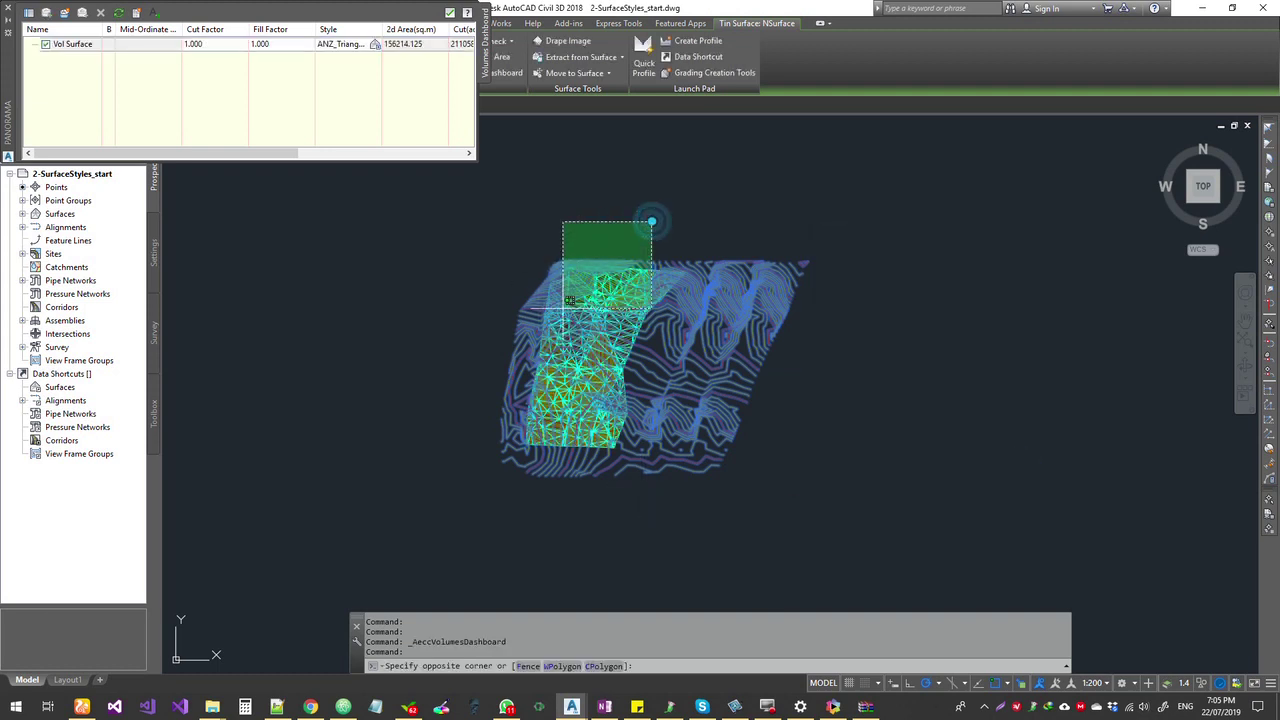
{"action": "left_click", "coordinate": [513, 289]}
{"action": "right_click", "coordinate": [513, 289]}
{"action": "left_click", "coordinate": [562, 423]}
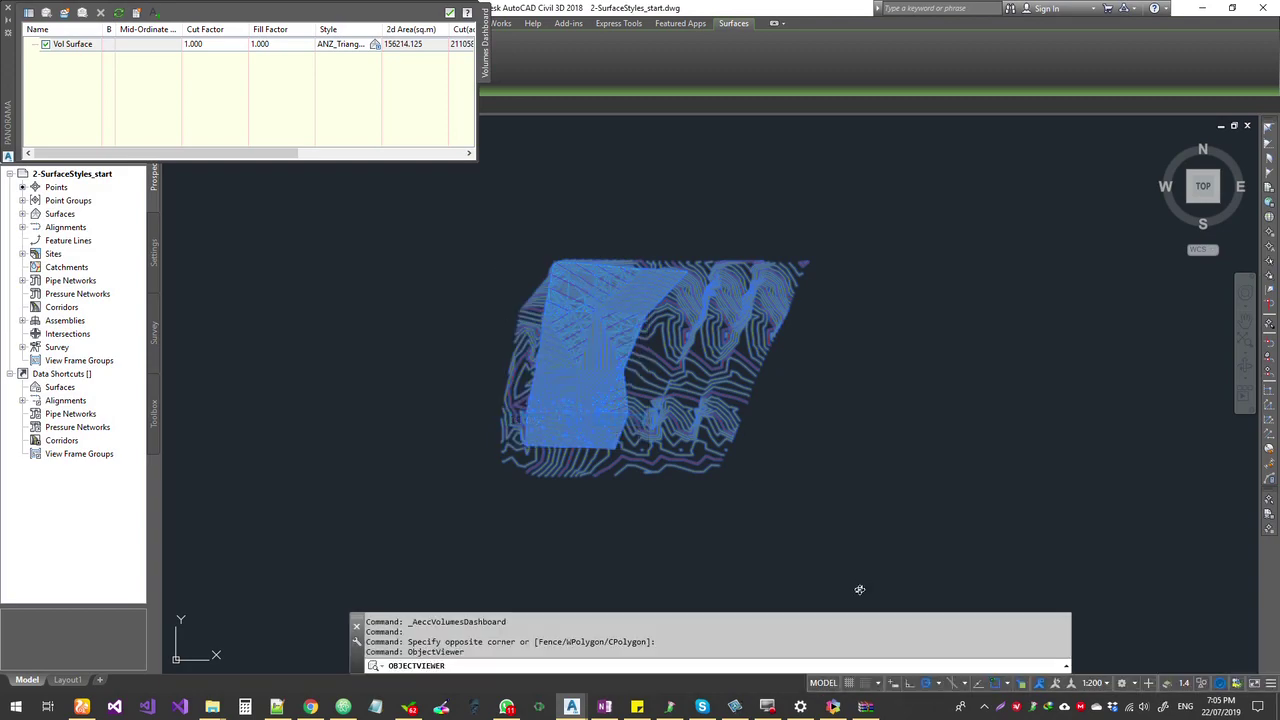
{"action": "left_click_drag", "start_coordinate": [803, 604], "coordinate": [869, 297]}
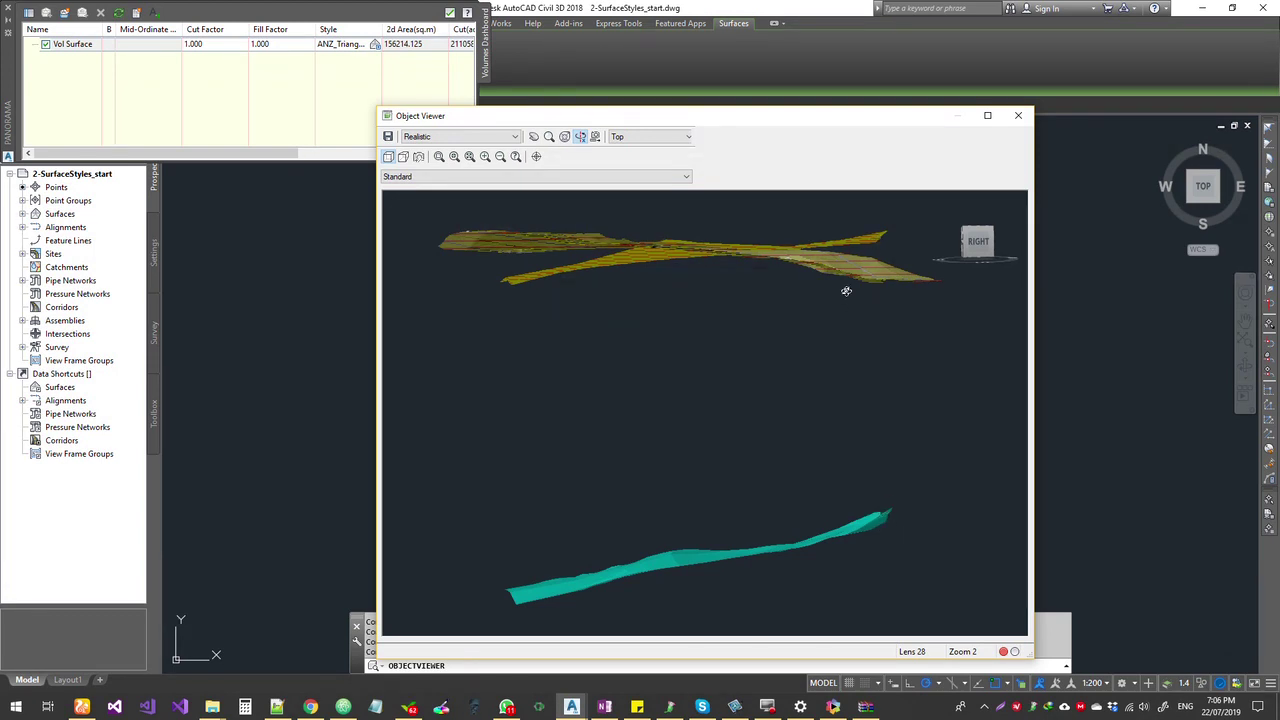
{"action": "left_click_drag", "start_coordinate": [845, 270], "coordinate": [840, 224]}
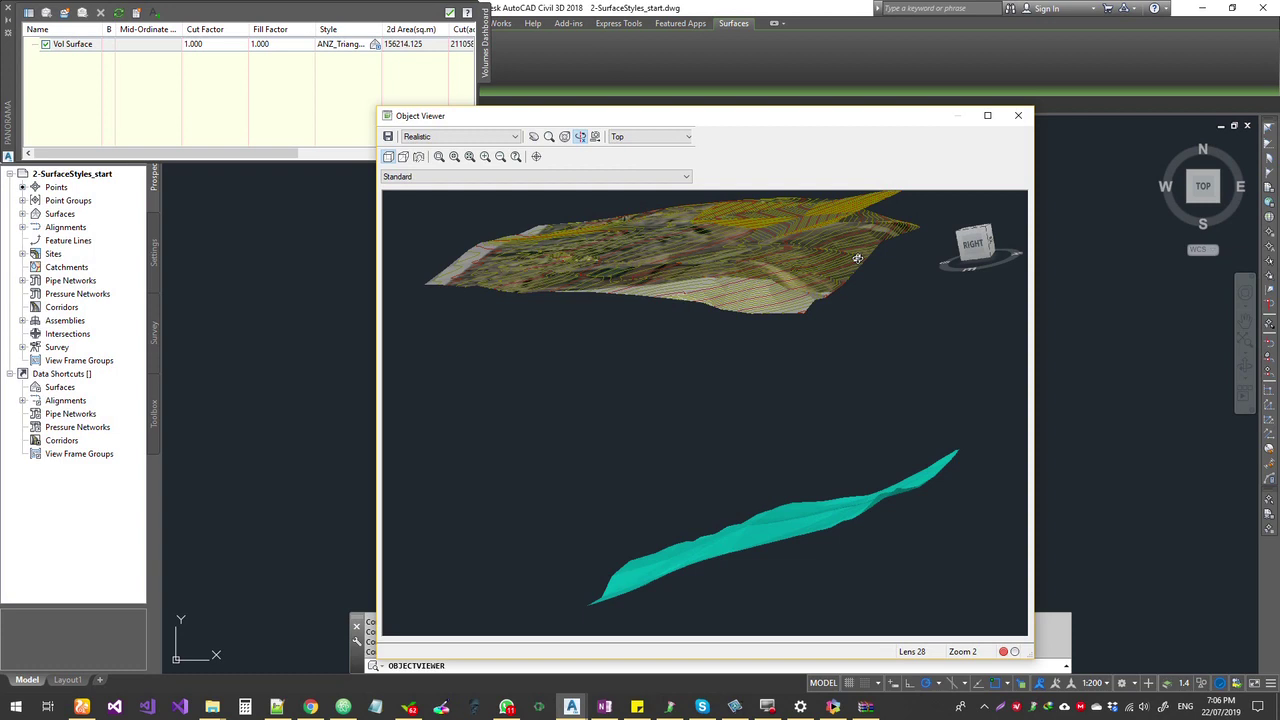
{"action": "mouse_move", "coordinate": [901, 495]}
{"action": "left_mouse_down"}
{"action": "mouse_move", "coordinate": [872, 501]}
{"action": "mouse_move", "coordinate": [880, 487]}
{"action": "left_mouse_up"}
{"action": "left_click_drag", "start_coordinate": [714, 474], "coordinate": [589, 539]}
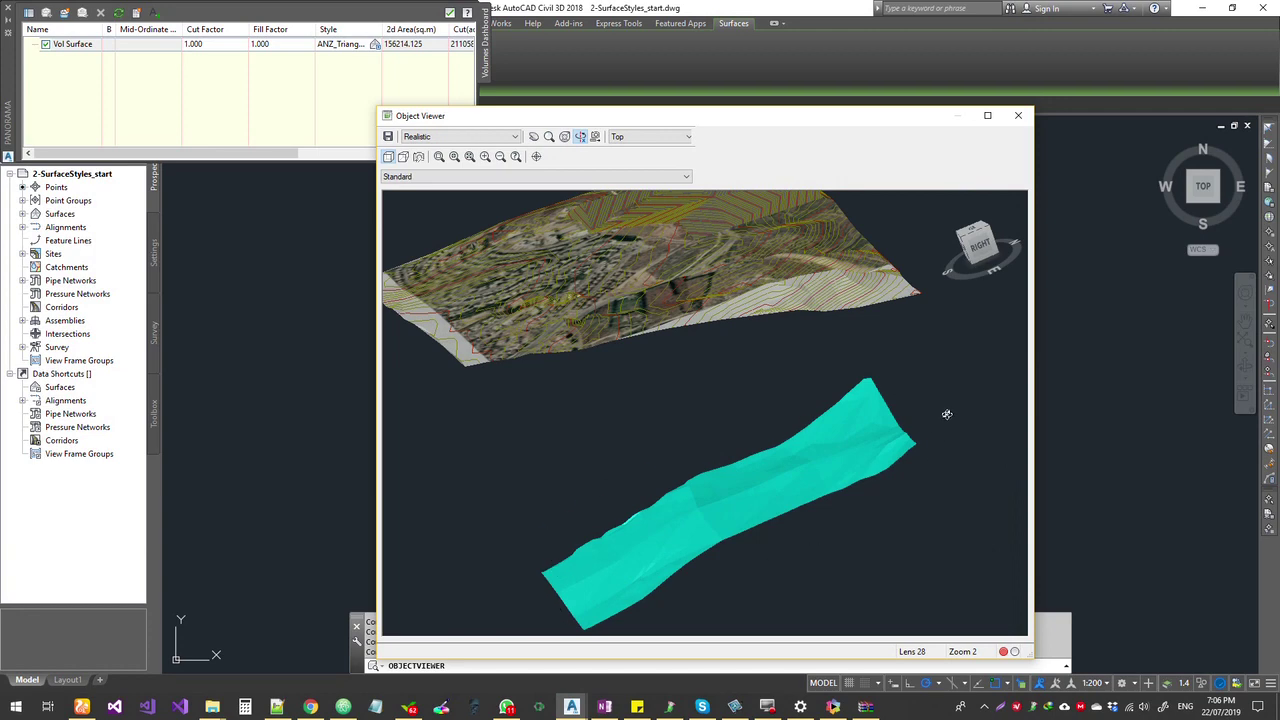
{"action": "left_click", "coordinate": [1018, 115]}
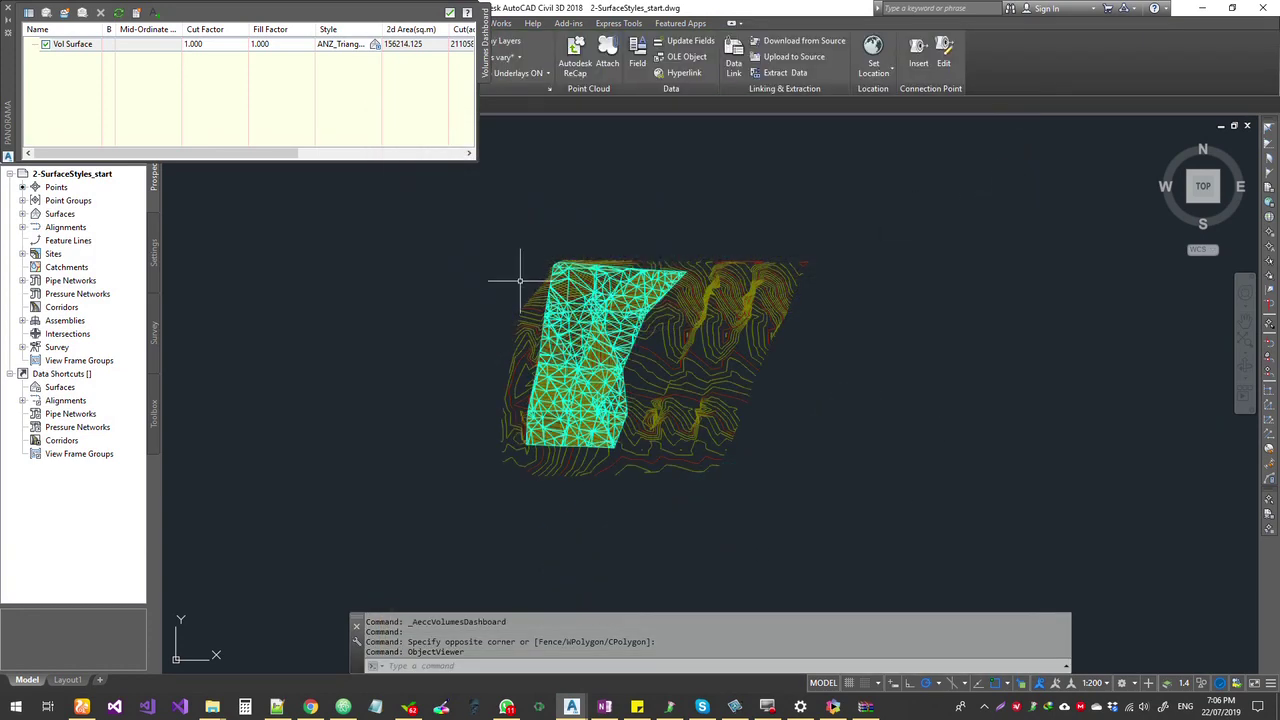
{"action": "key", "text": "Escape"}
Move the Volumes Dashboard clear of the ribbon and add an NSurface spot elevation label inside the overlap's northwest corner
{"action": "scroll", "coordinate": [519, 279], "scroll_direction": "up", "scroll_amount": 5}
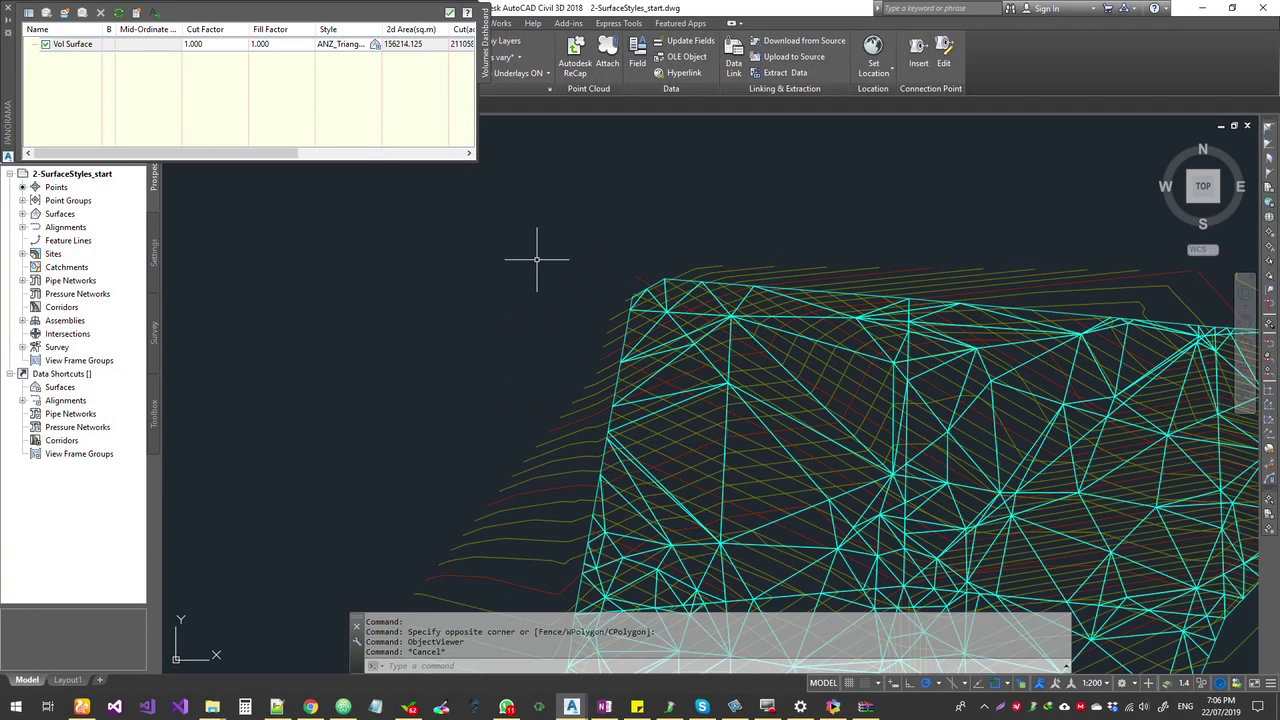
{"action": "left_click", "coordinate": [560, 395]}
{"action": "left_click", "coordinate": [505, 160]}
{"action": "left_click_drag", "start_coordinate": [10, 68], "coordinate": [36, 188]}
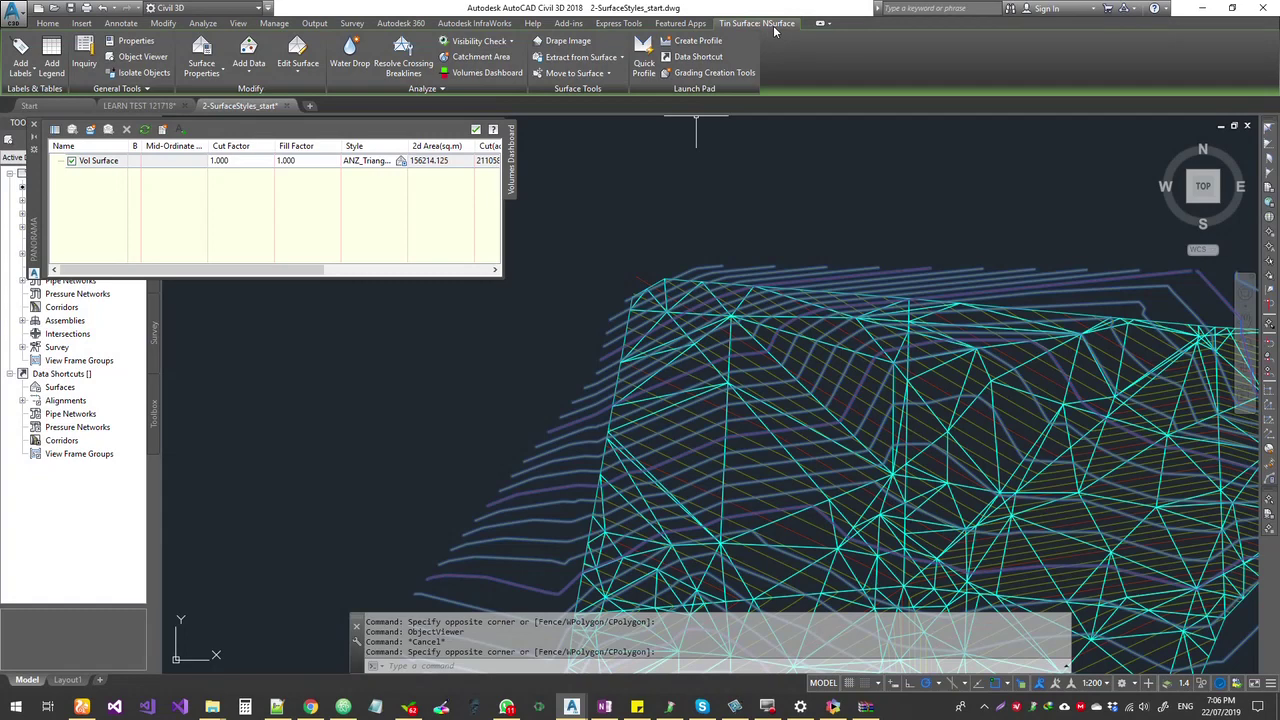
{"action": "left_click", "coordinate": [20, 70]}
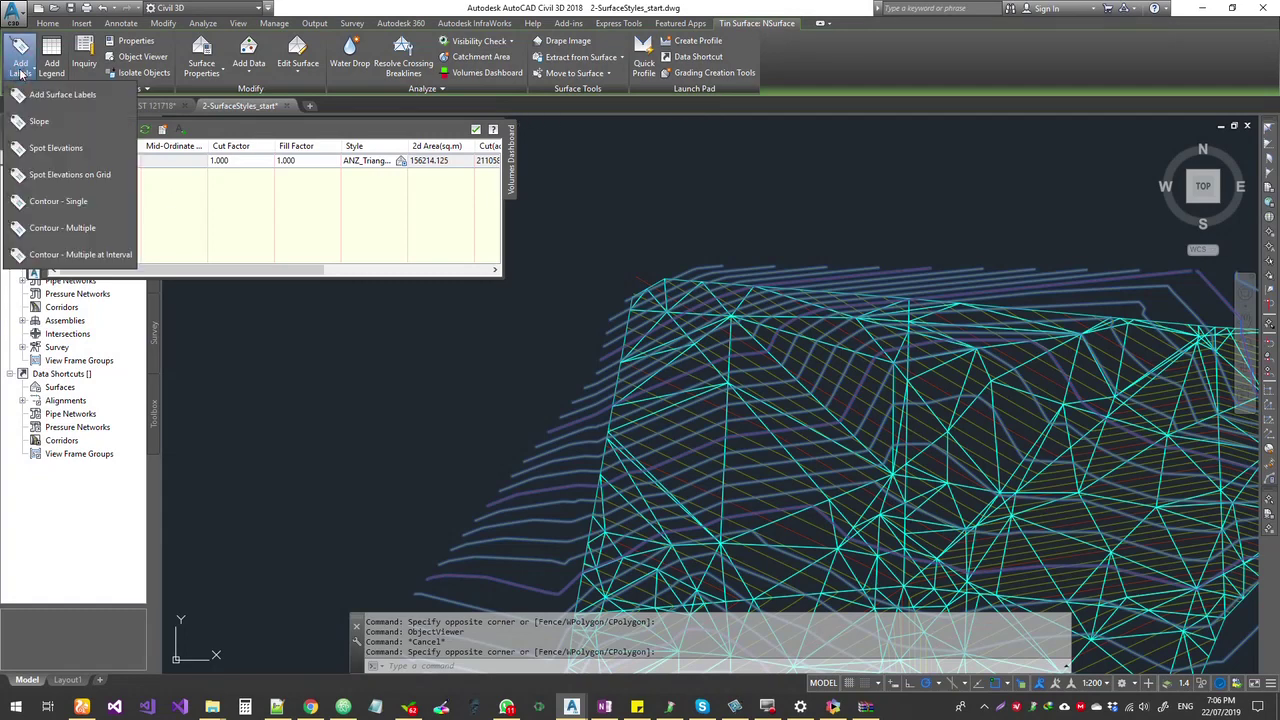
{"action": "left_click", "coordinate": [34, 148]}
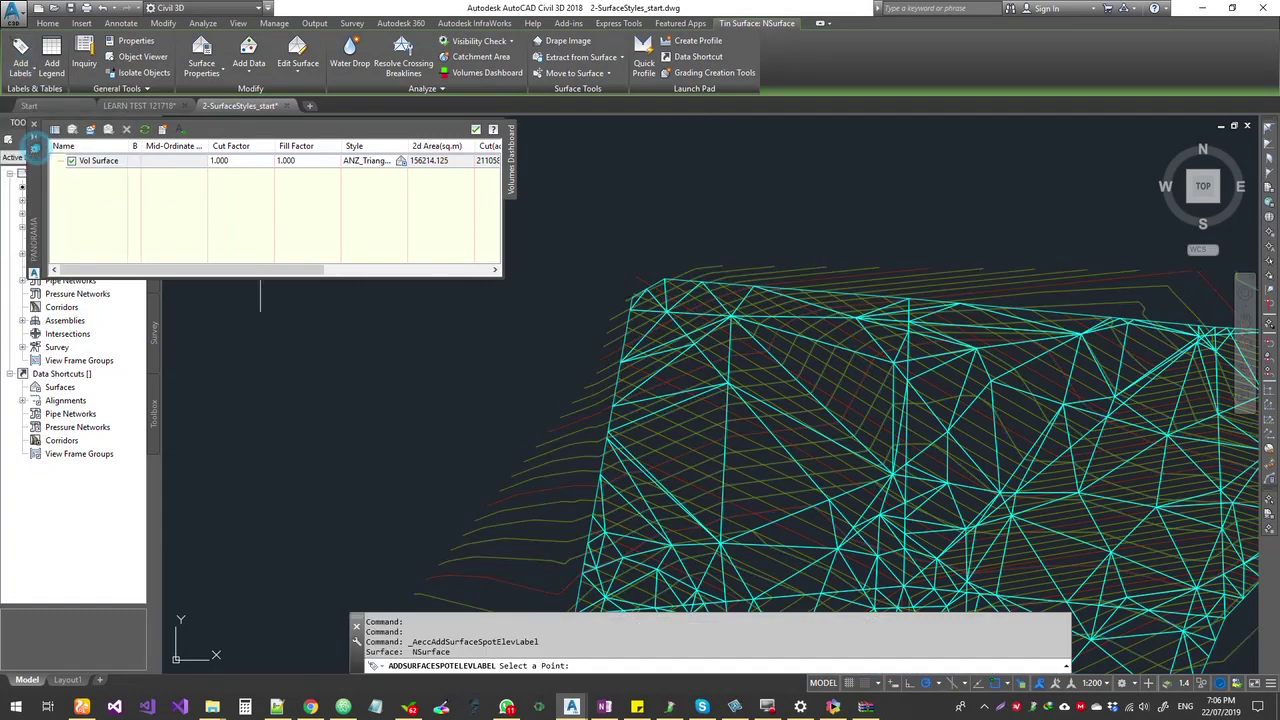
{"action": "scroll", "coordinate": [734, 435], "scroll_direction": "up", "scroll_amount": 5}
{"action": "left_click", "coordinate": [737, 406]}
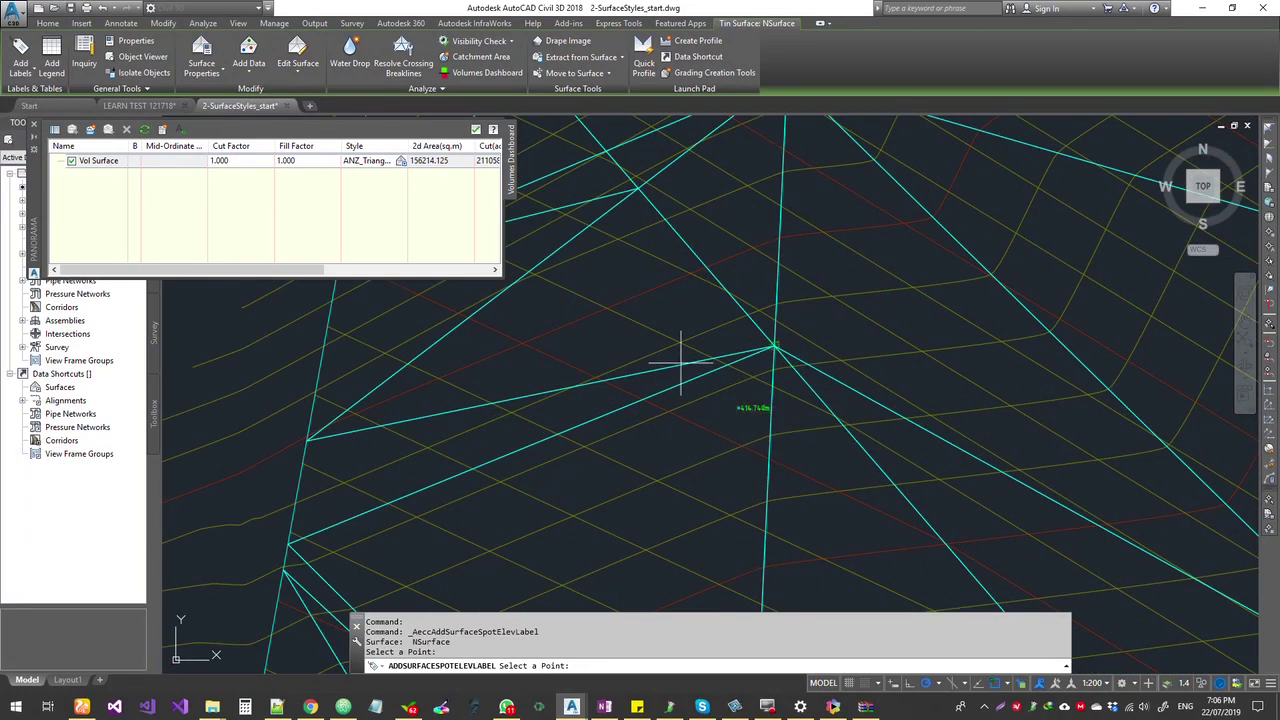
Add a second NSurface spot elevation label near the overlap's southern edge and end the labelling command
{"action": "scroll", "coordinate": [785, 465], "scroll_direction": "down", "scroll_amount": 5}
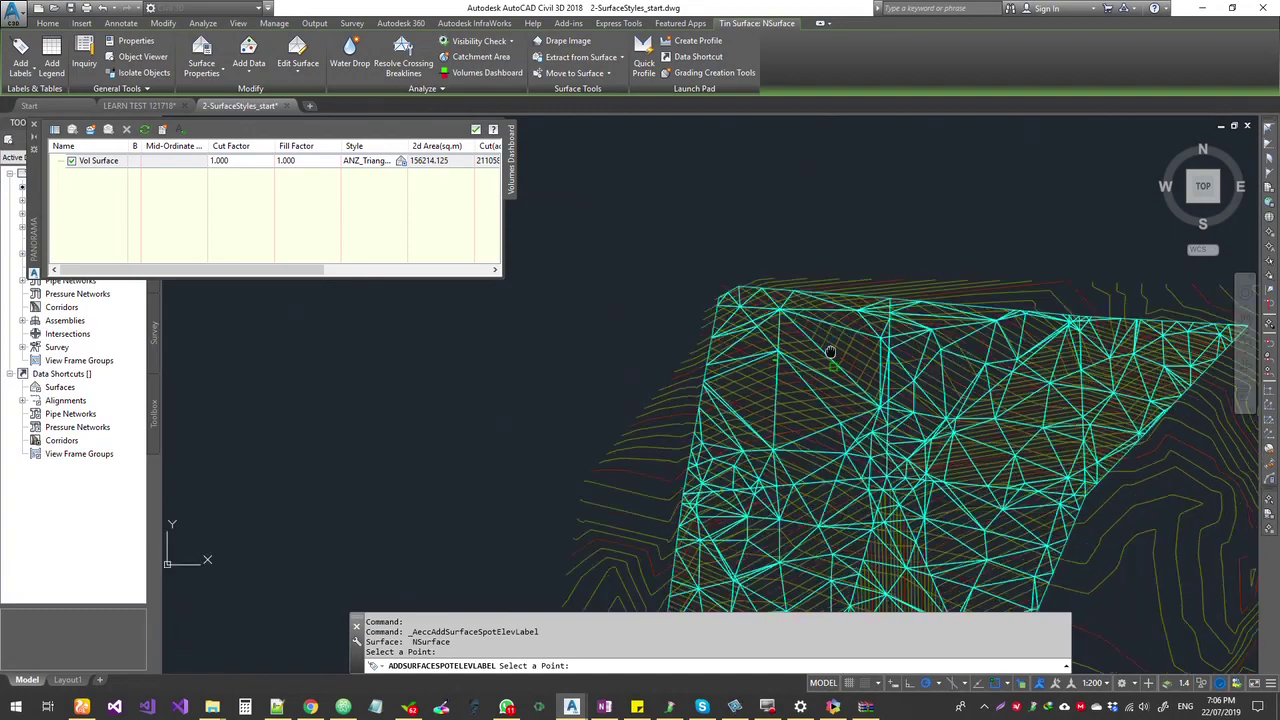
{"action": "scroll", "coordinate": [870, 160], "scroll_direction": "up", "scroll_amount": 3}
{"action": "scroll", "coordinate": [792, 380], "scroll_direction": "down", "scroll_amount": 4}
{"action": "scroll", "coordinate": [792, 380], "scroll_direction": "up", "scroll_amount": 2}
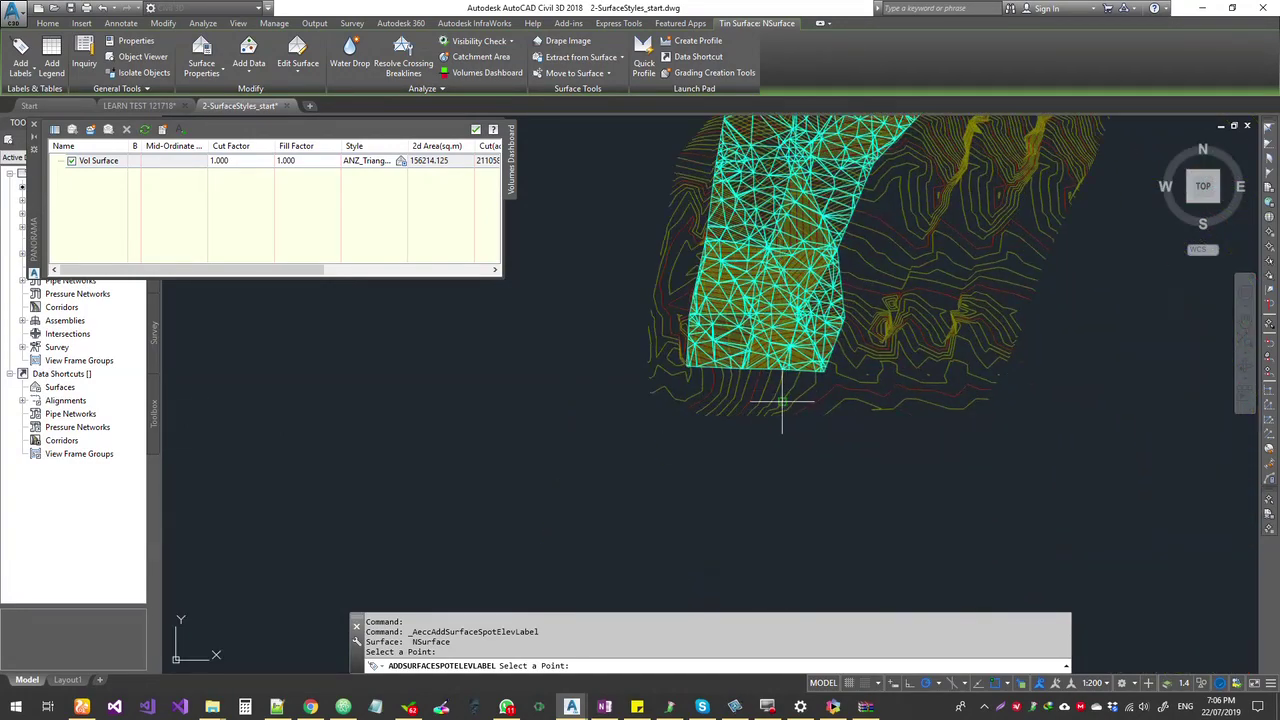
{"action": "scroll", "coordinate": [792, 380], "scroll_direction": "up", "scroll_amount": 3}
{"action": "scroll", "coordinate": [777, 371], "scroll_direction": "up", "scroll_amount": 2}
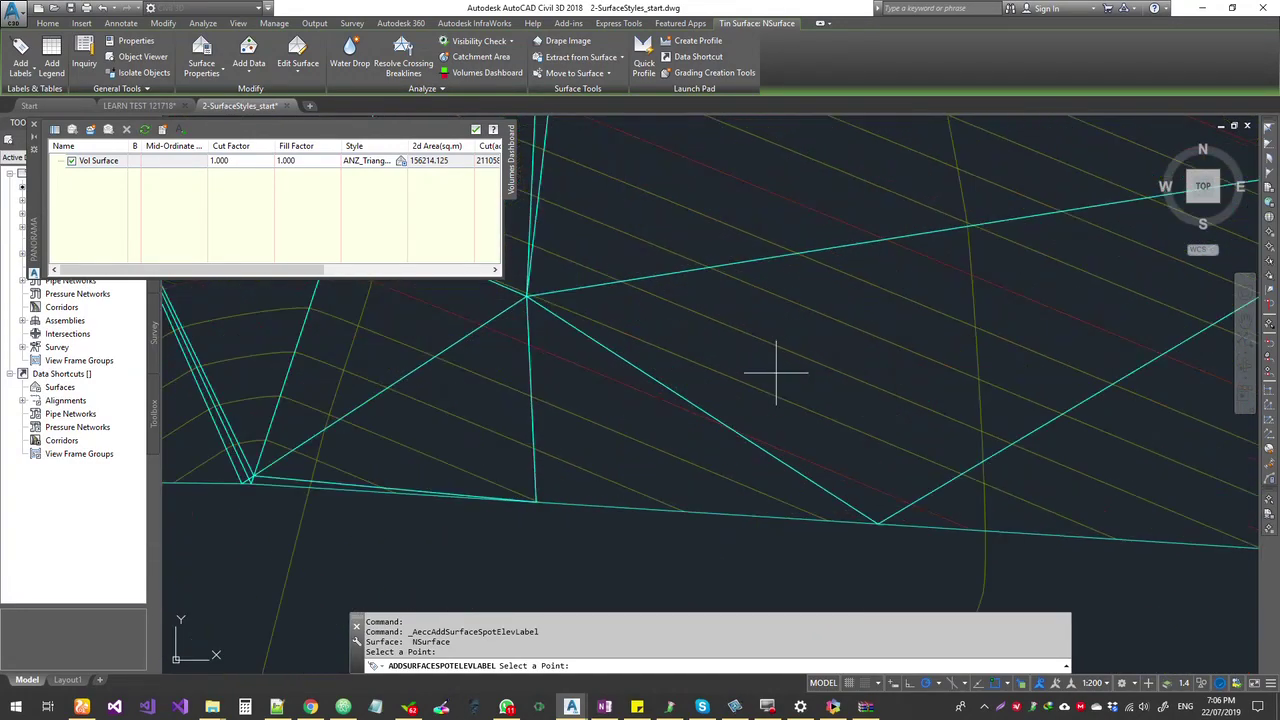
{"action": "left_click", "coordinate": [802, 279]}
{"action": "key", "text": "Escape"}
{"action": "key", "text": "Escape"}
{"action": "scroll", "coordinate": [851, 434], "scroll_direction": "down", "scroll_amount": 3}
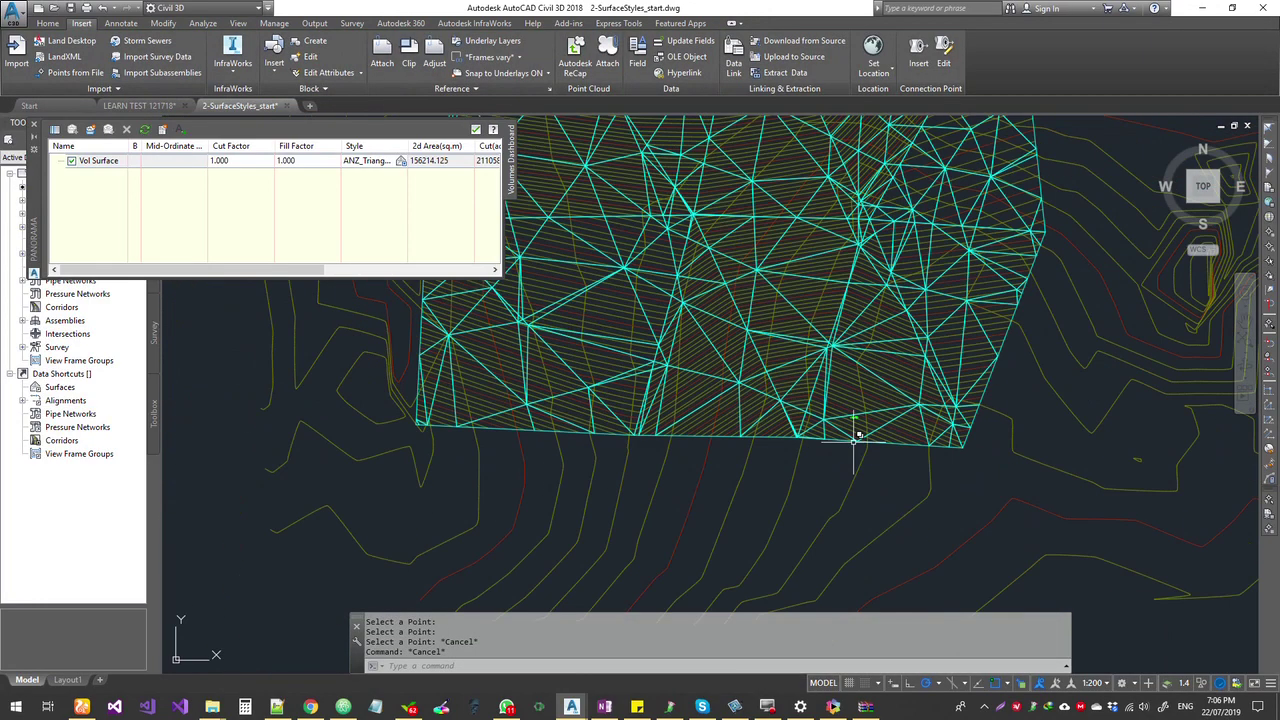
Add a DESIGN surface spot elevation label right beside the NSurface label near the southern edge
{"action": "scroll", "coordinate": [735, 367], "scroll_direction": "up", "scroll_amount": 2}
{"action": "left_click", "coordinate": [736, 352]}
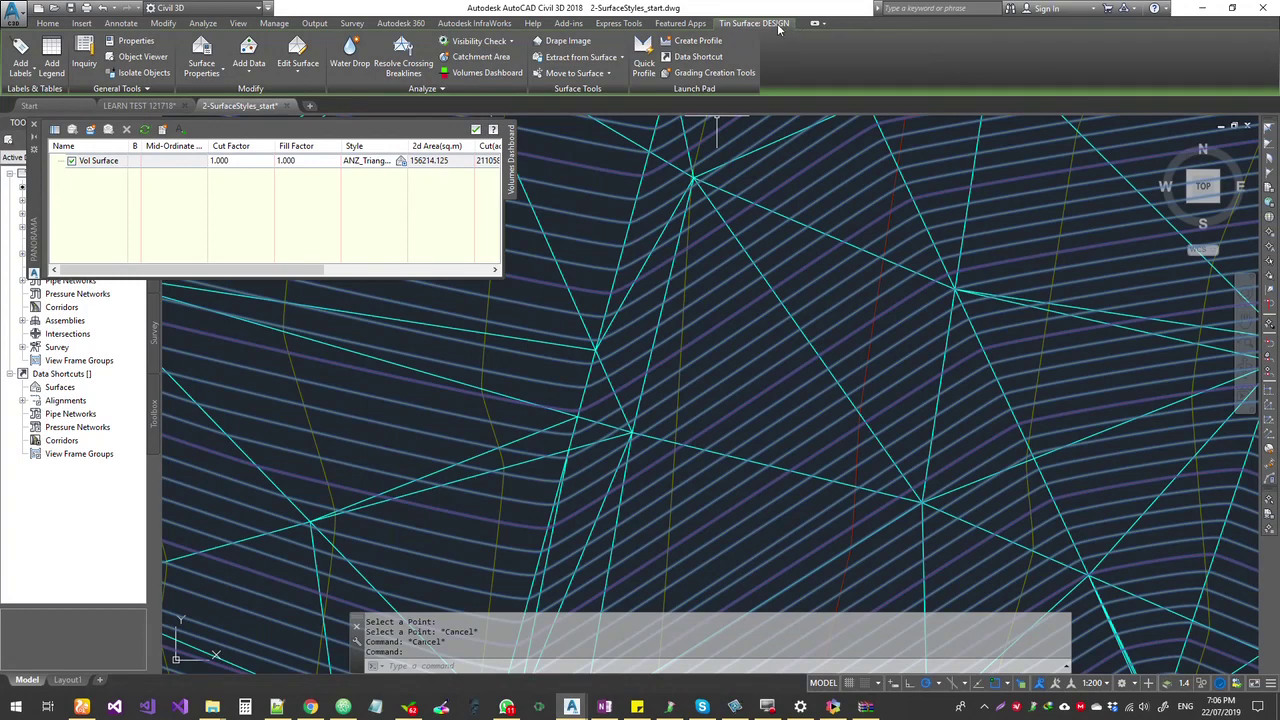
{"action": "left_click", "coordinate": [22, 68]}
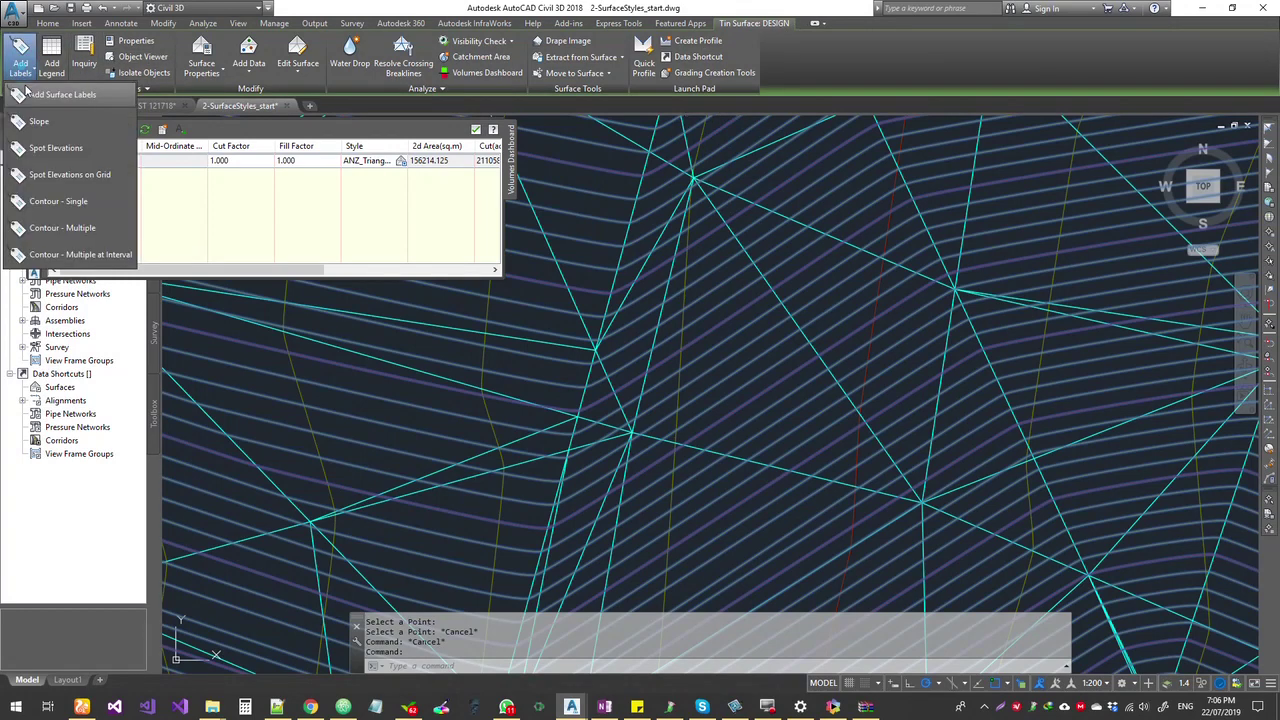
{"action": "left_click", "coordinate": [54, 157]}
{"action": "middle_click_drag", "start_coordinate": [843, 500], "coordinate": [835, 340]}
{"action": "middle_click_drag", "start_coordinate": [840, 387], "coordinate": [798, 287]}
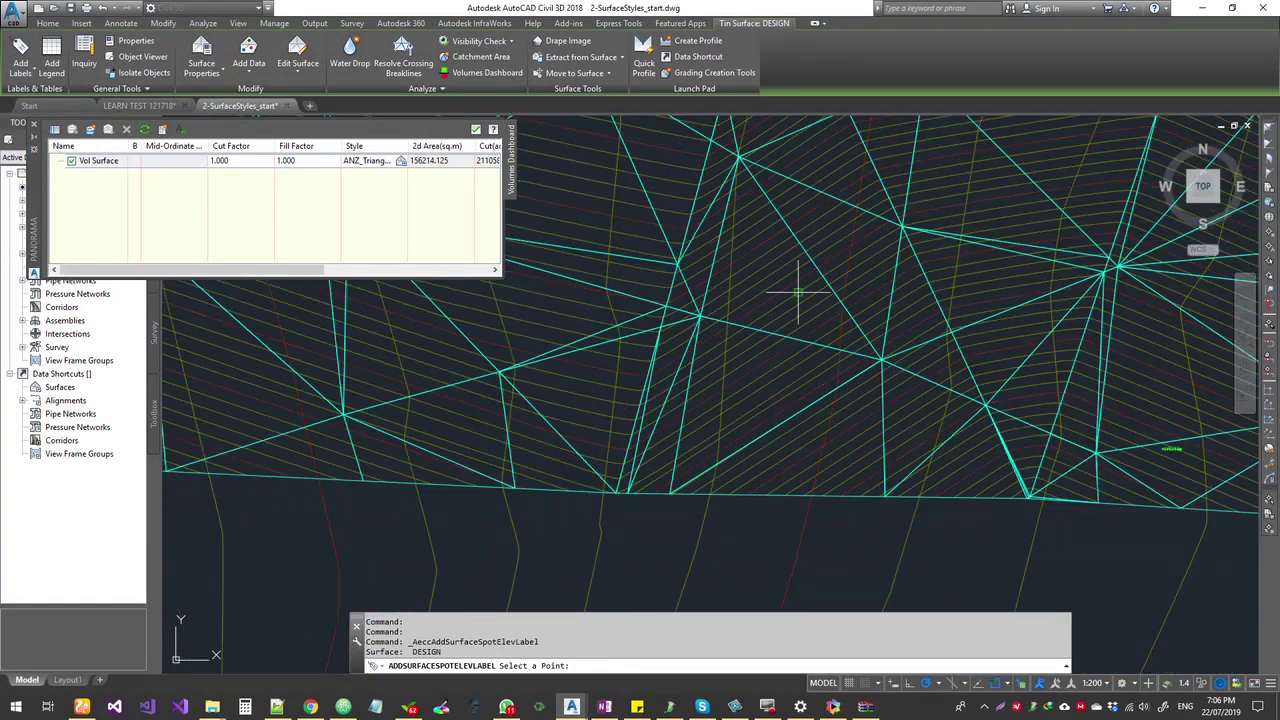
{"action": "scroll", "coordinate": [1107, 467], "scroll_direction": "up", "scroll_amount": 4}
{"action": "scroll", "coordinate": [878, 400], "scroll_direction": "up", "scroll_amount": 2}
{"action": "scroll", "coordinate": [671, 409], "scroll_direction": "up", "scroll_amount": 5}
{"action": "left_click", "coordinate": [688, 355]}
Add another DESIGN spot elevation label directly below the northwest NSurface label, and end the labelling command
{"action": "scroll", "coordinate": [675, 455], "scroll_direction": "down", "scroll_amount": 8}
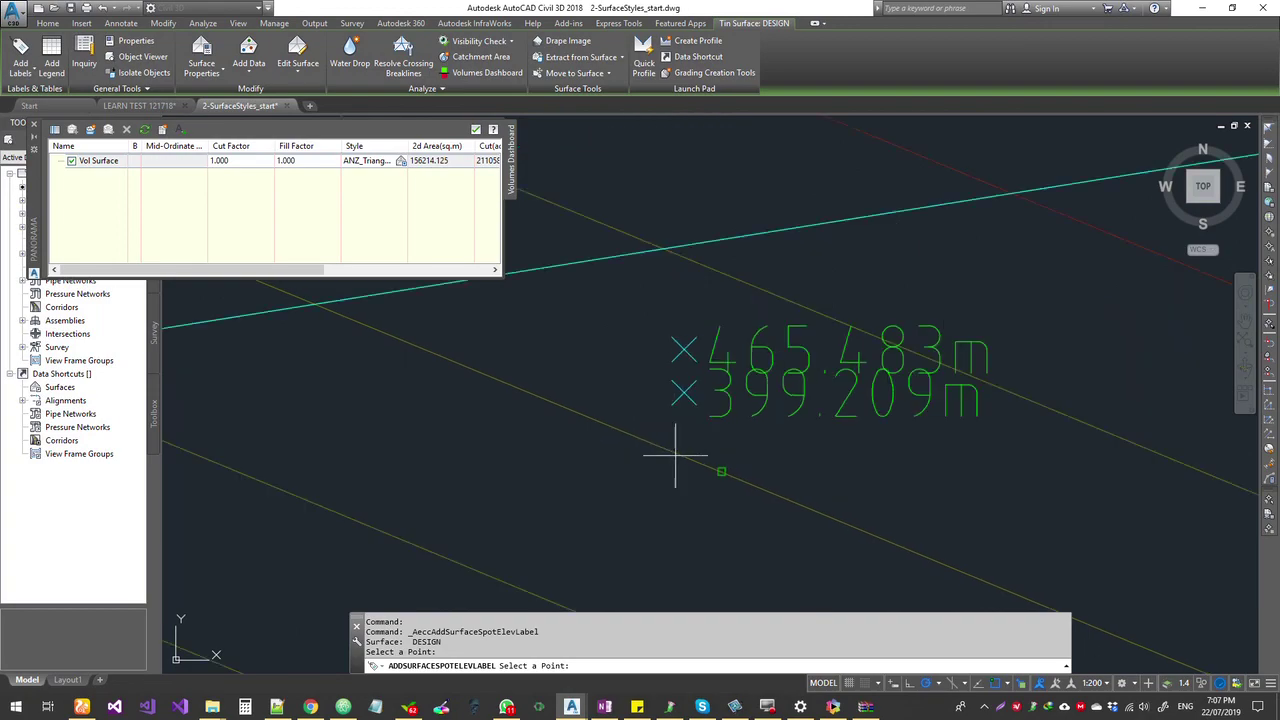
{"action": "middle_click_drag", "start_coordinate": [330, 200], "coordinate": [704, 384]}
{"action": "left_click", "coordinate": [706, 362]}
{"action": "scroll", "coordinate": [709, 400], "scroll_direction": "up", "scroll_amount": 6}
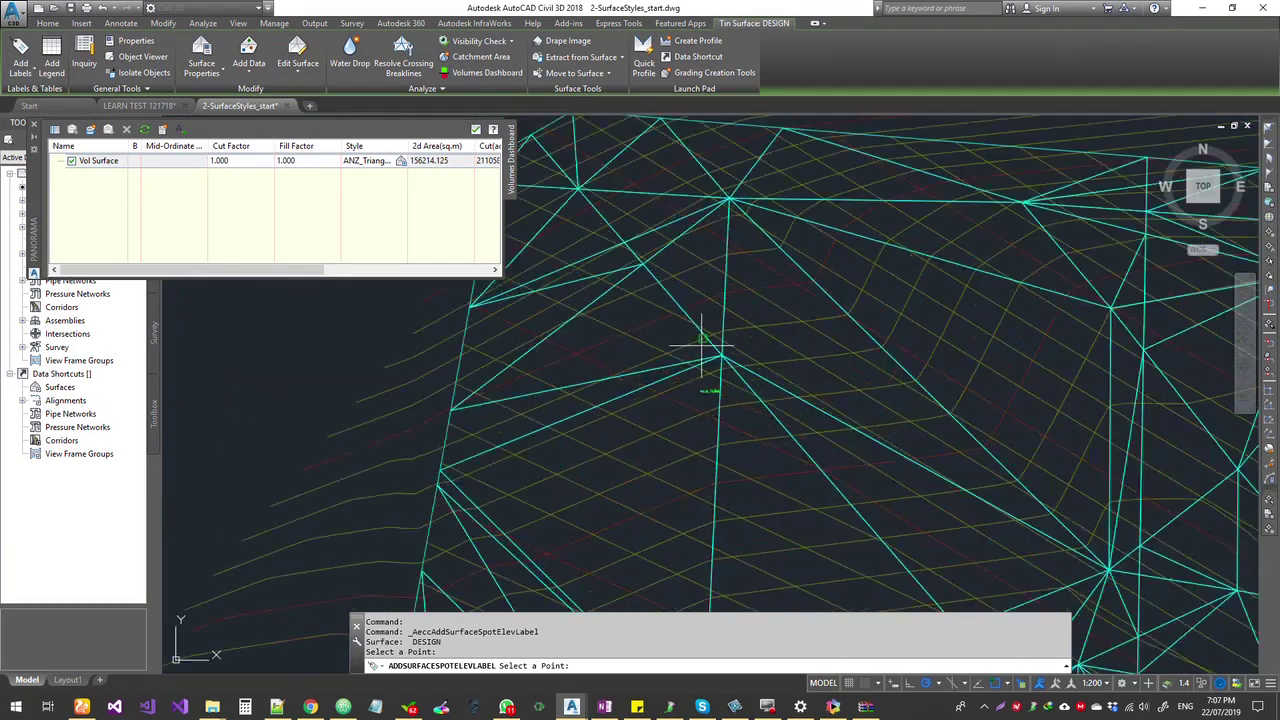
{"action": "left_click", "coordinate": [658, 513]}
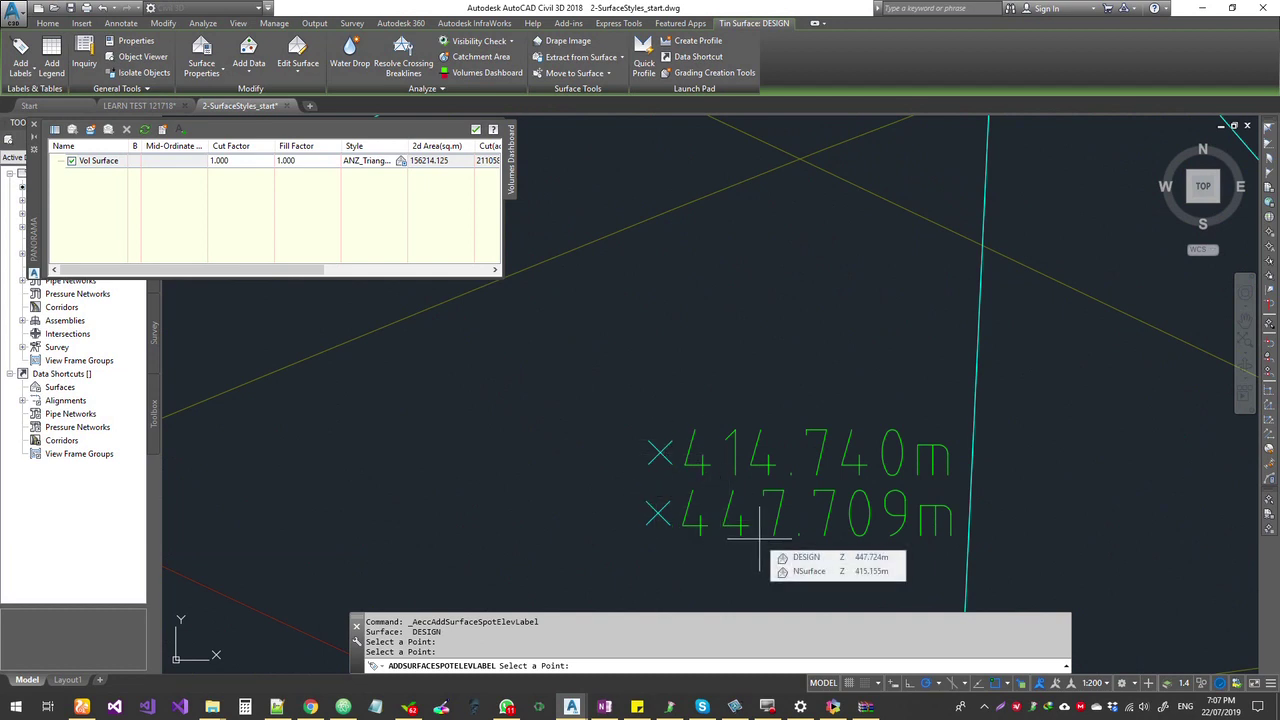
{"action": "middle_click_drag", "start_coordinate": [760, 530], "coordinate": [698, 470]}
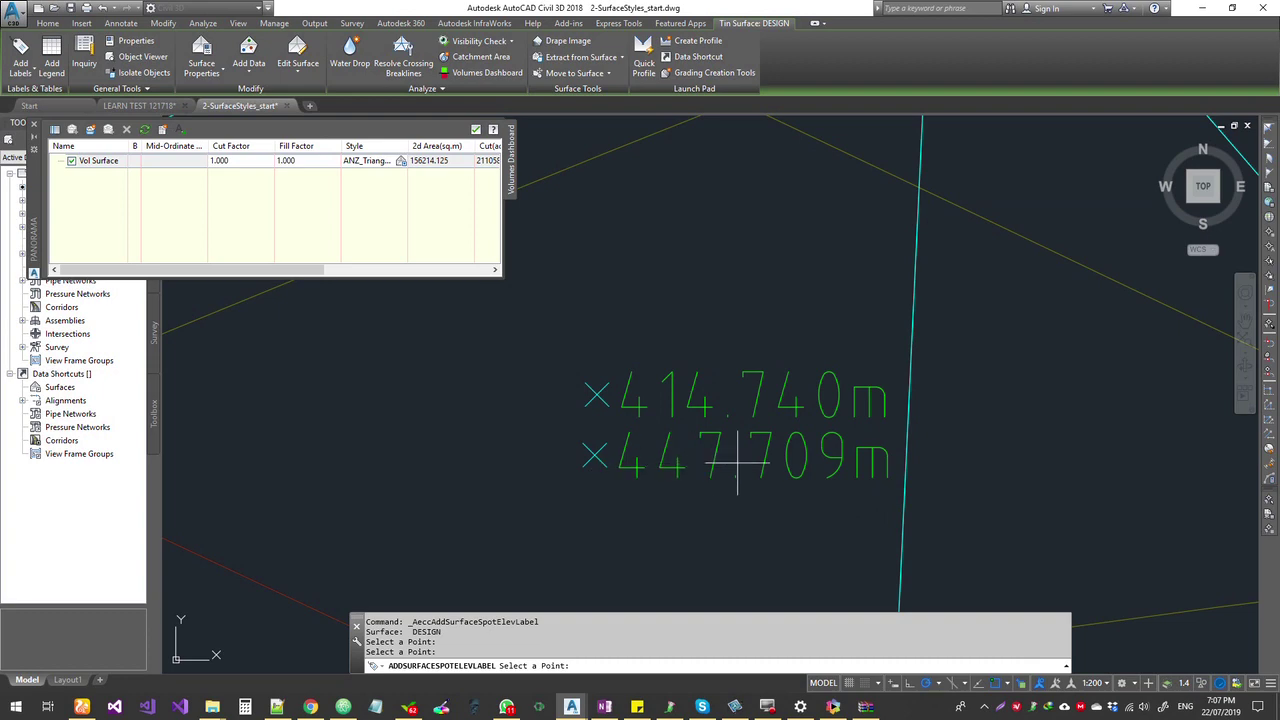
{"action": "key", "text": "Escape"}
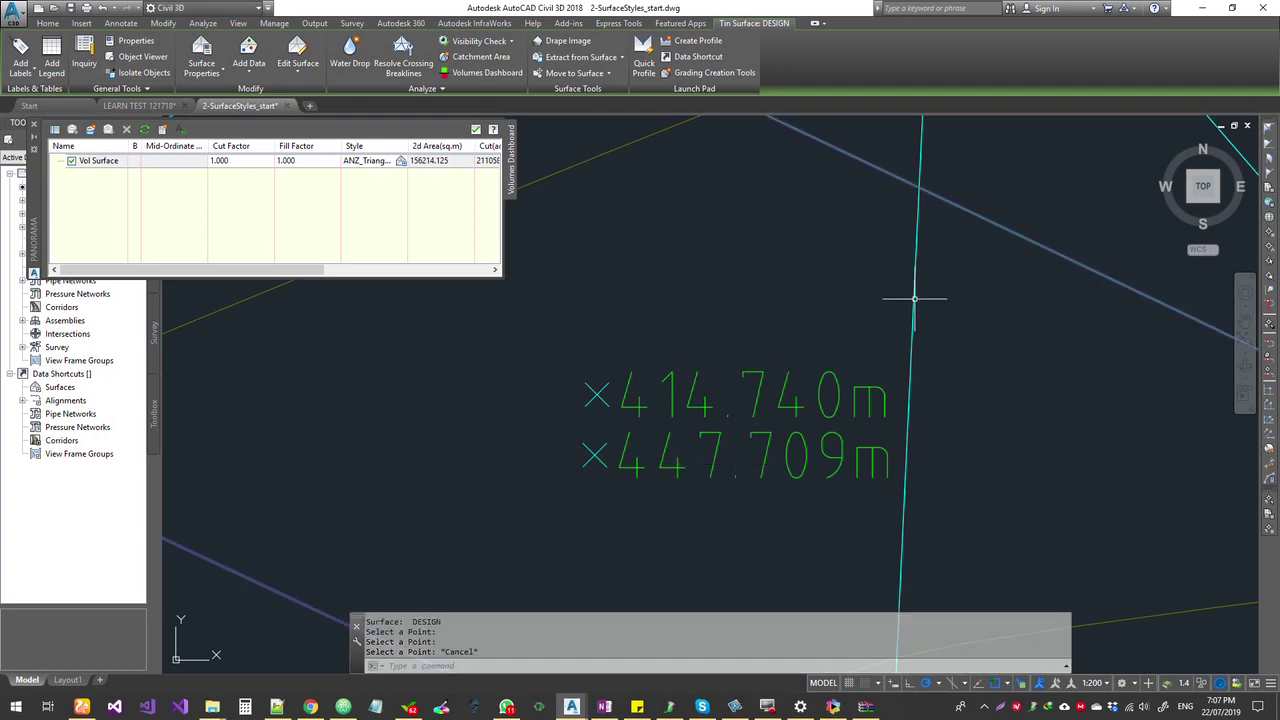
{"action": "left_click", "coordinate": [911, 339]}
{"action": "key", "text": "Escape"}
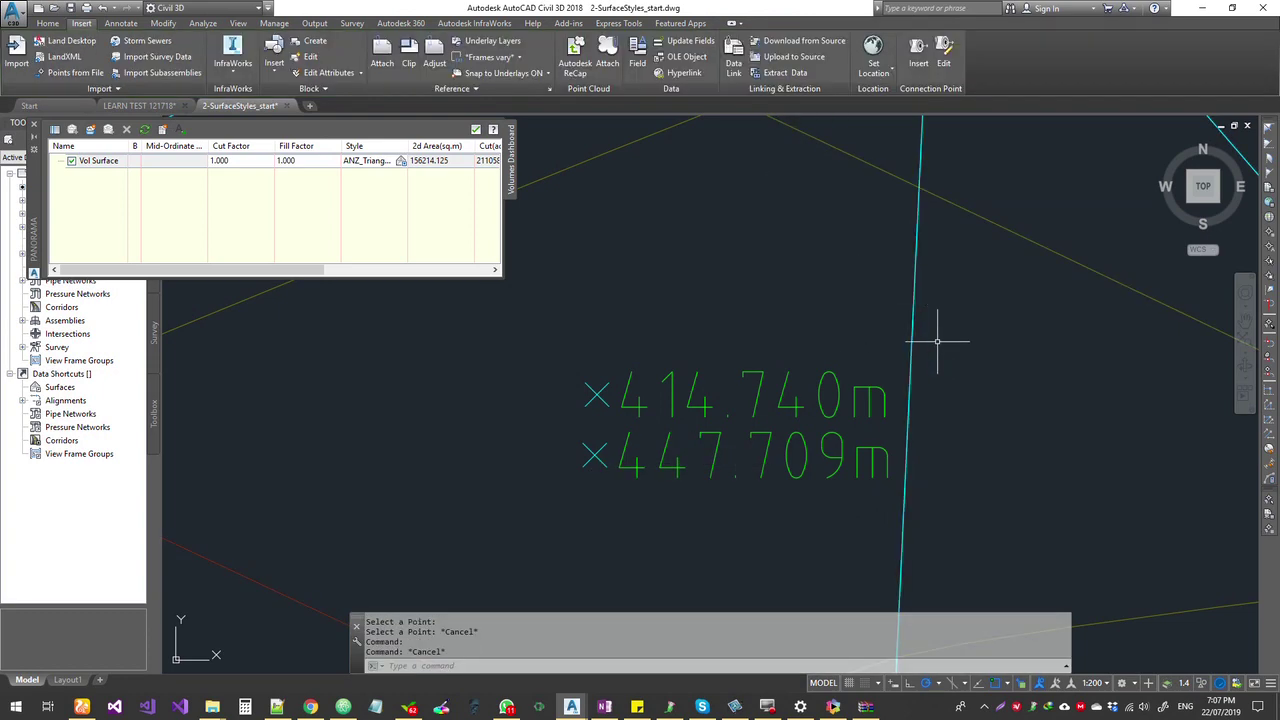
Add a spot elevation label for Vol Surface directly below the two northwest elevation labels
{"action": "scroll", "coordinate": [905, 378], "scroll_direction": "down", "scroll_amount": 8}
{"action": "left_click", "coordinate": [913, 194]}
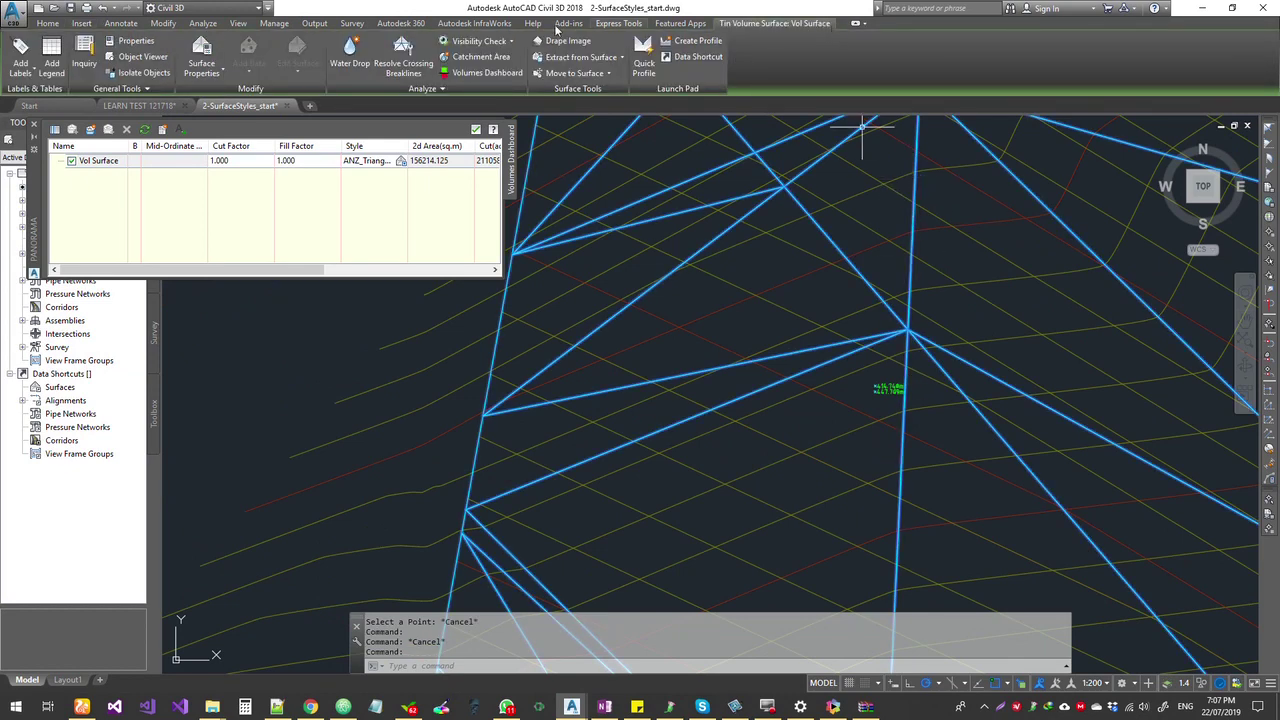
{"action": "left_click", "coordinate": [20, 70]}
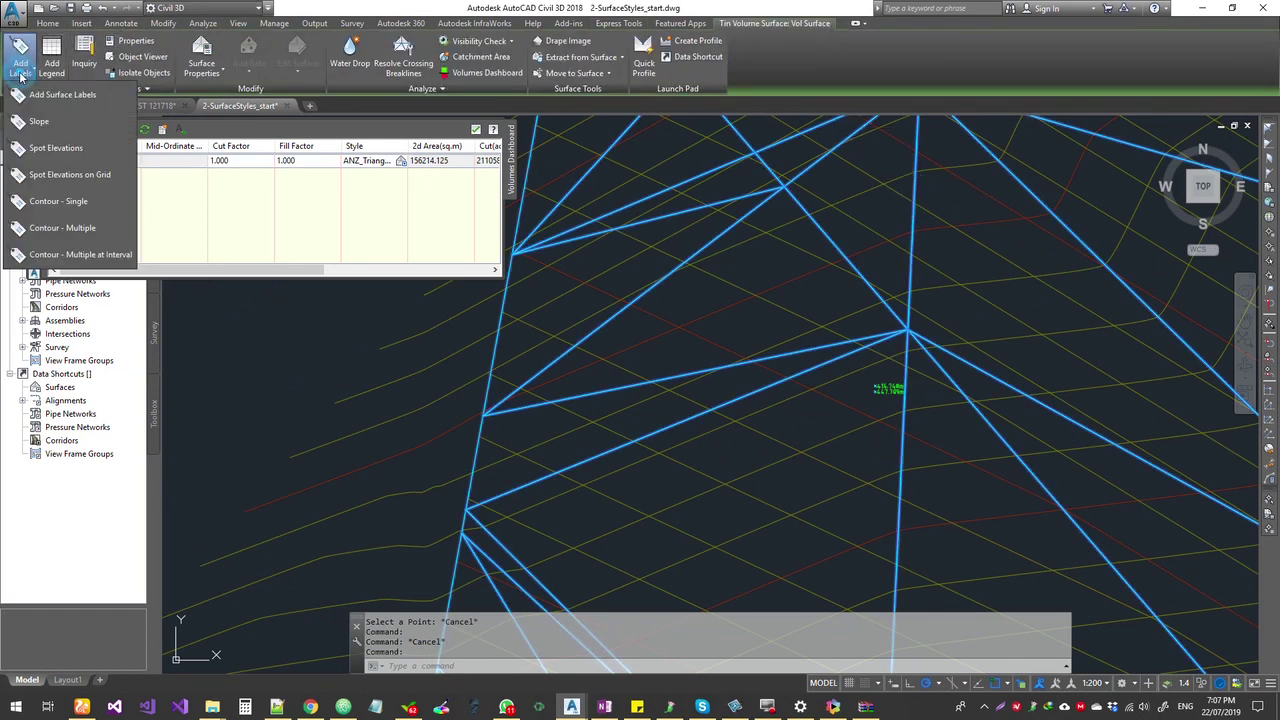
{"action": "left_click", "coordinate": [44, 150]}
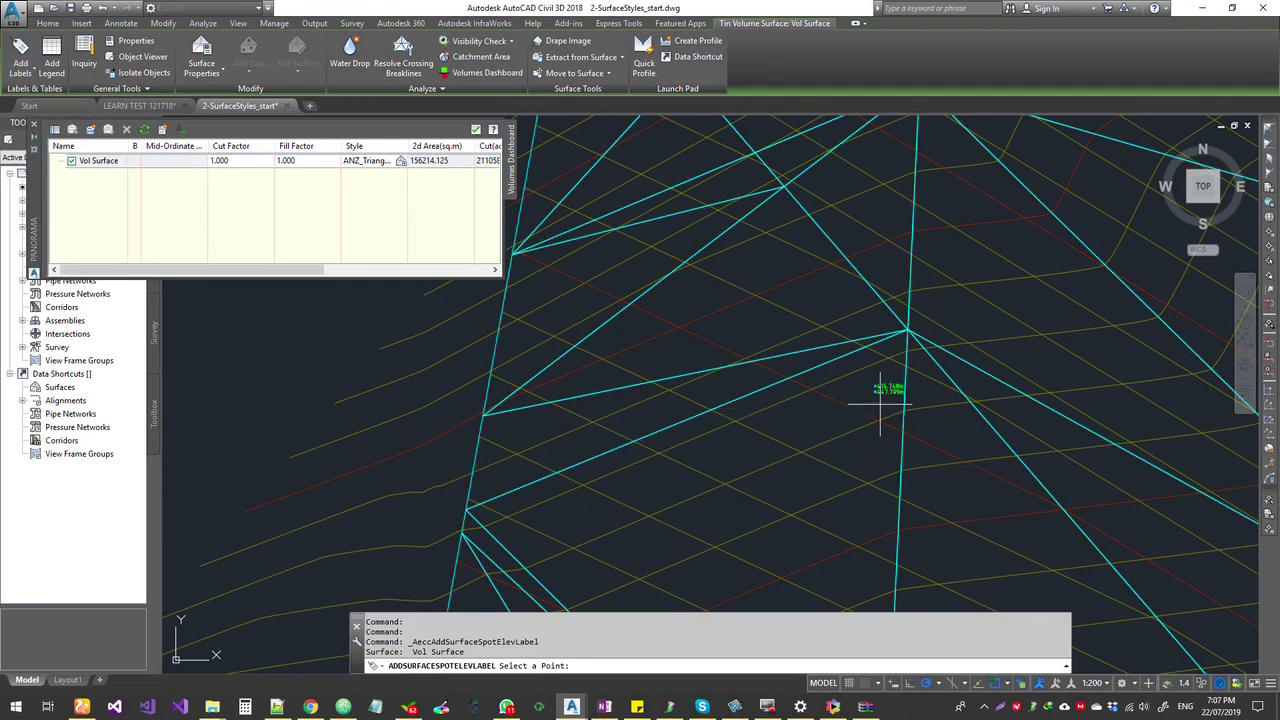
{"action": "scroll", "coordinate": [888, 392], "scroll_direction": "up", "scroll_amount": 8}
{"action": "scroll", "coordinate": [821, 419], "scroll_direction": "up", "scroll_amount": 4}
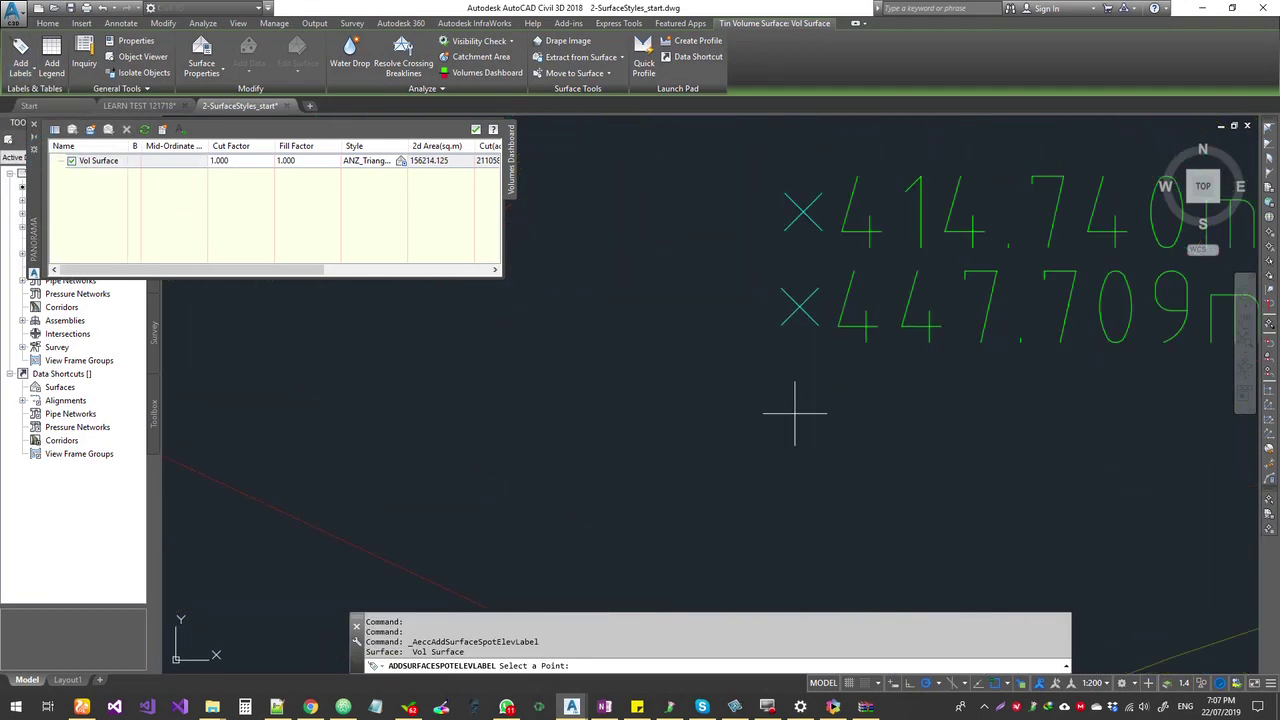
{"action": "left_click", "coordinate": [796, 414]}
{"action": "mouse_move", "coordinate": [888, 410]}
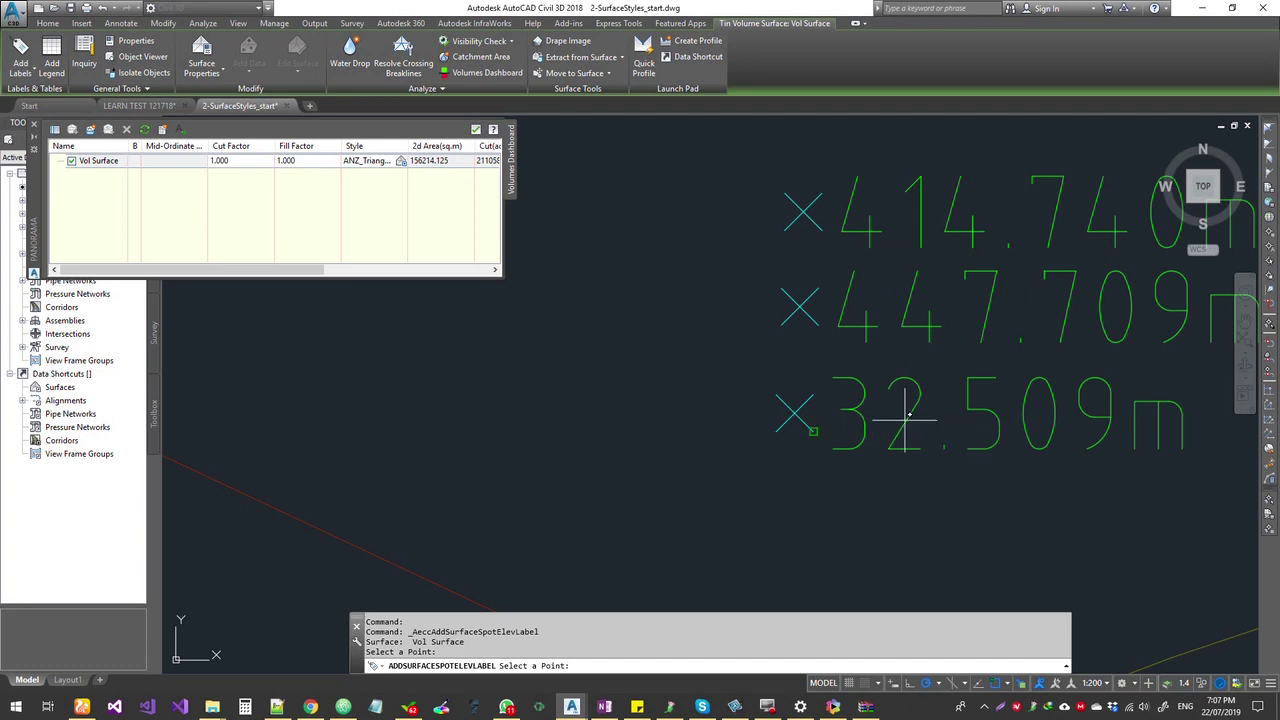
Add a second Vol Surface spot elevation label directly below the pair of labels near the southern edge
{"action": "scroll", "coordinate": [903, 429], "scroll_direction": "down", "scroll_amount": 10}
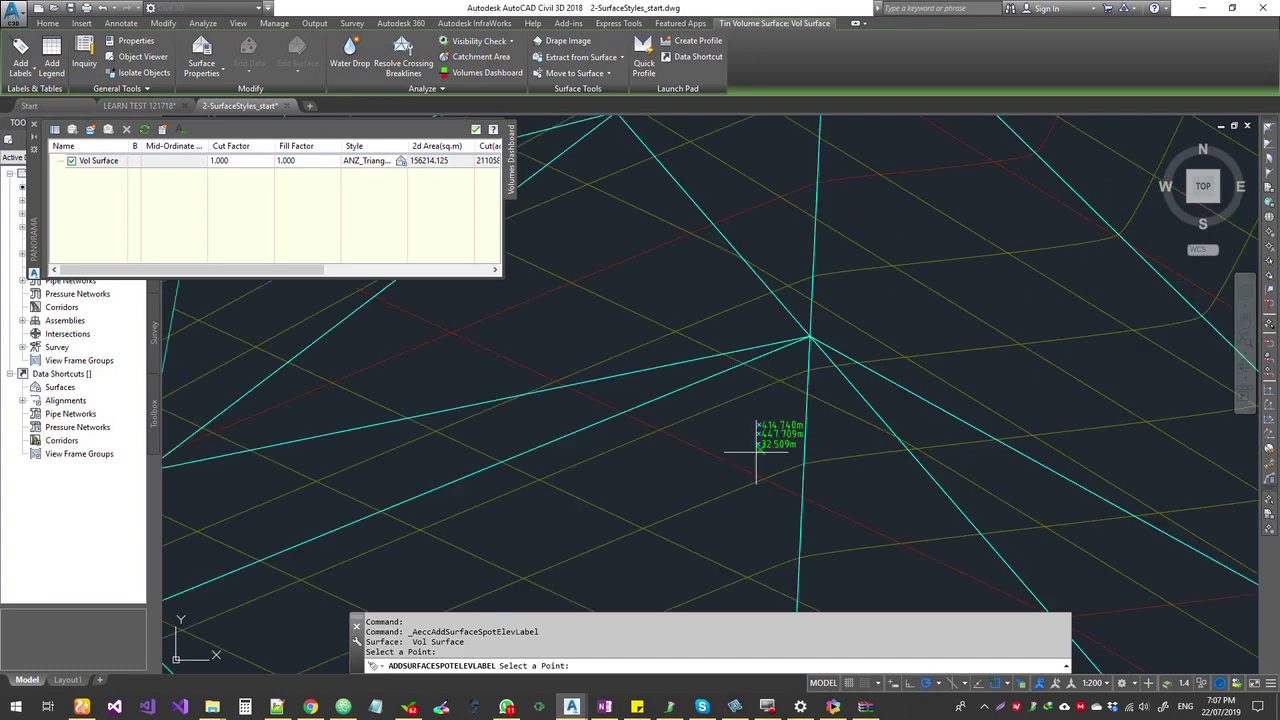
{"action": "scroll", "coordinate": [737, 430], "scroll_direction": "up", "scroll_amount": 10}
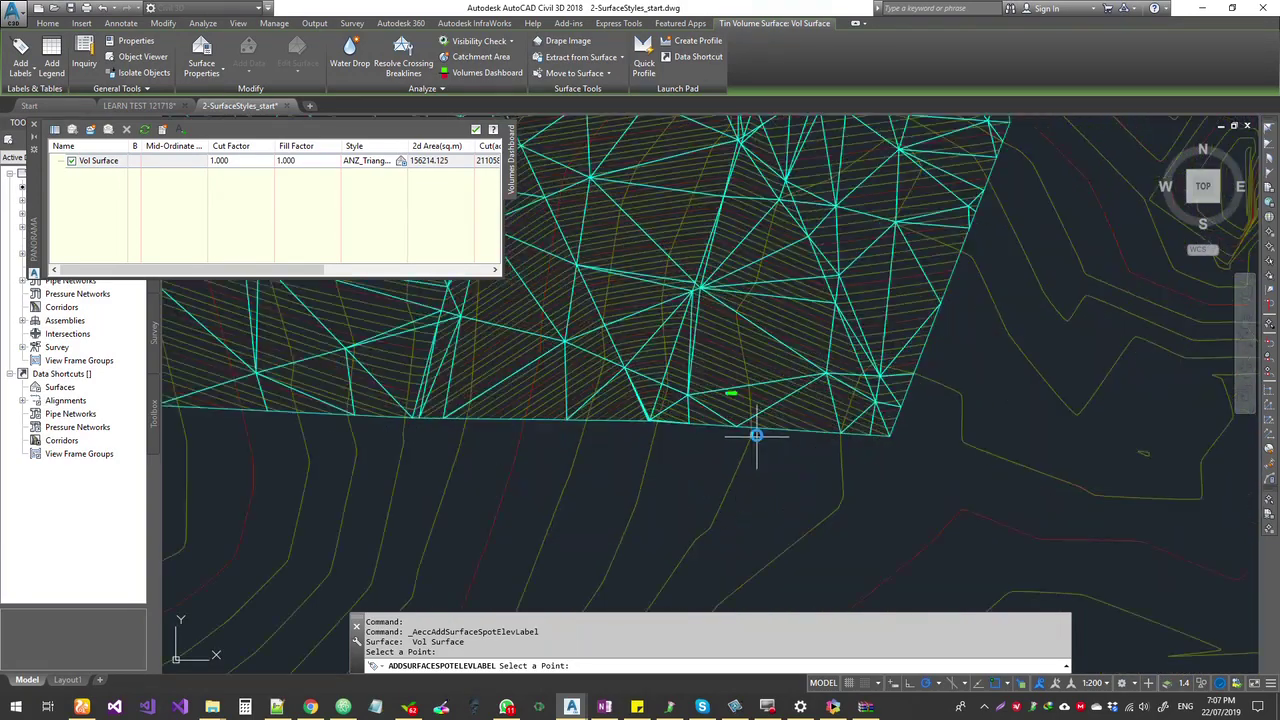
{"action": "scroll", "coordinate": [640, 320], "scroll_direction": "up", "scroll_amount": 3}
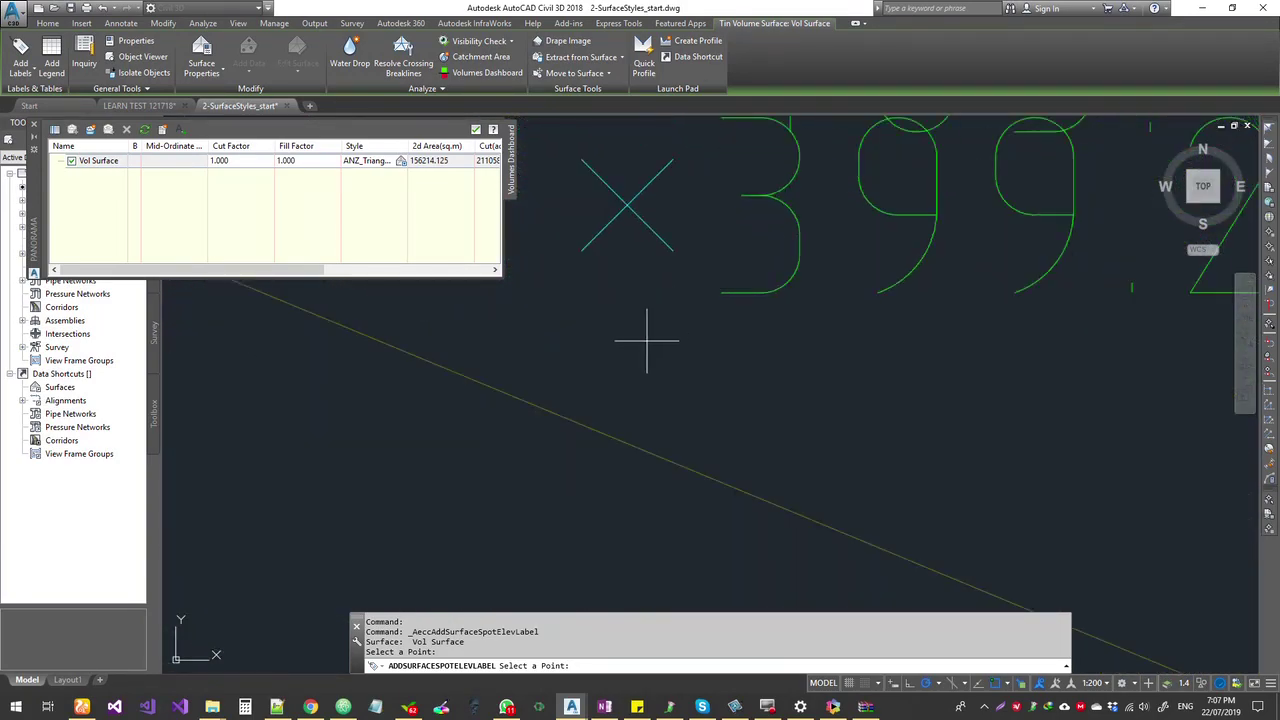
{"action": "left_click", "coordinate": [620, 385]}
{"action": "scroll", "coordinate": [643, 400], "scroll_direction": "up", "scroll_amount": 2}
{"action": "scroll", "coordinate": [670, 425], "scroll_direction": "down", "scroll_amount": 5}
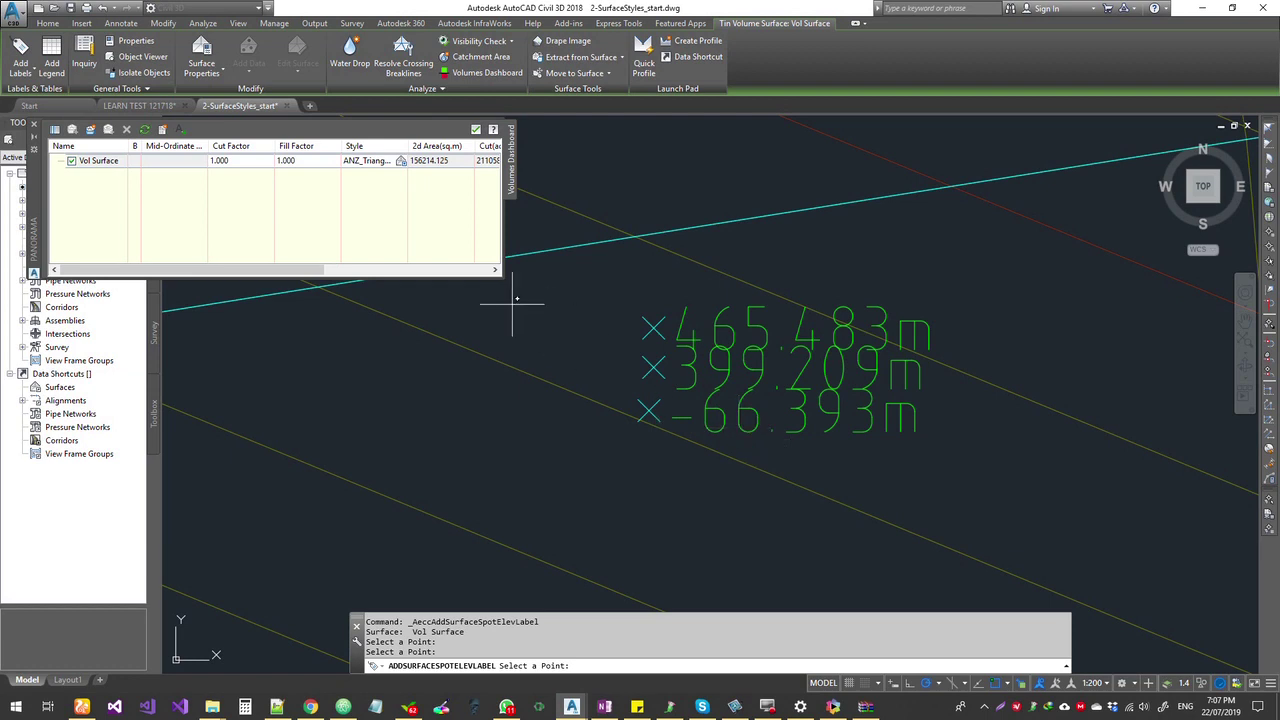
Check the adjusted cut and fill volumes of Vol Surface in the Volumes Dashboard
{"action": "left_click_drag", "start_coordinate": [305, 271], "coordinate": [344, 274]}
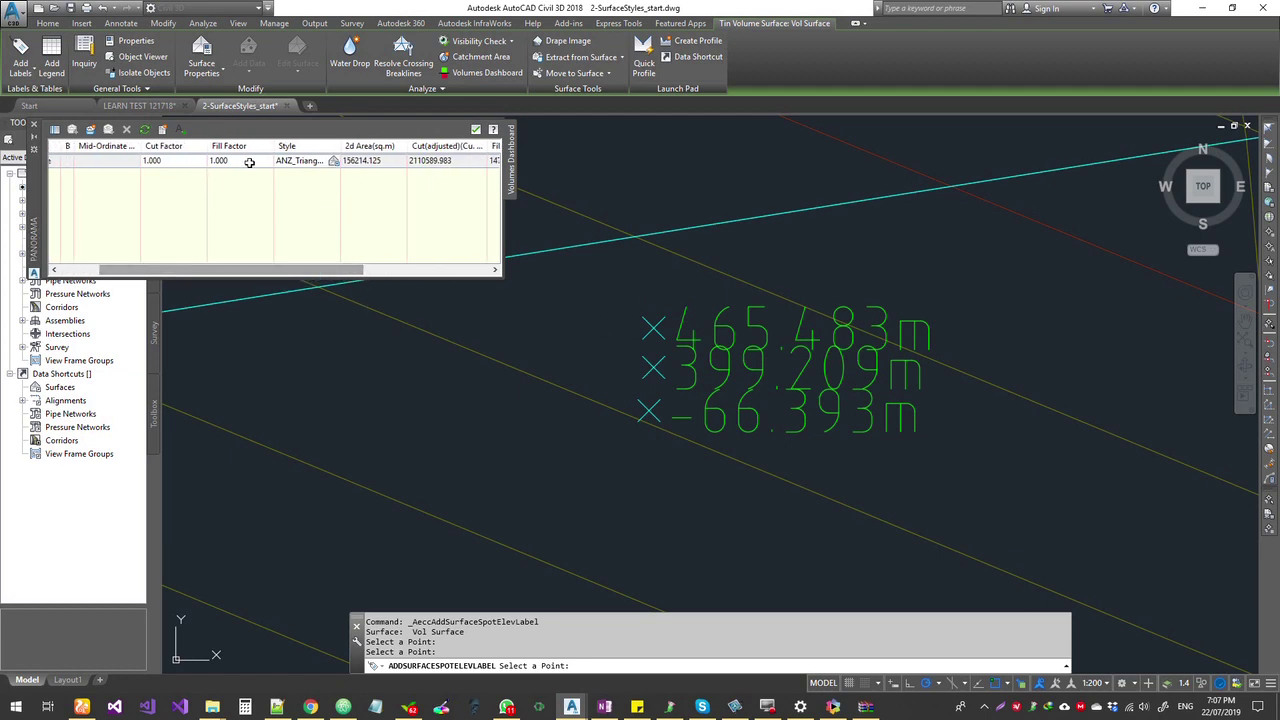
{"action": "left_click_drag", "start_coordinate": [346, 274], "coordinate": [384, 274]}
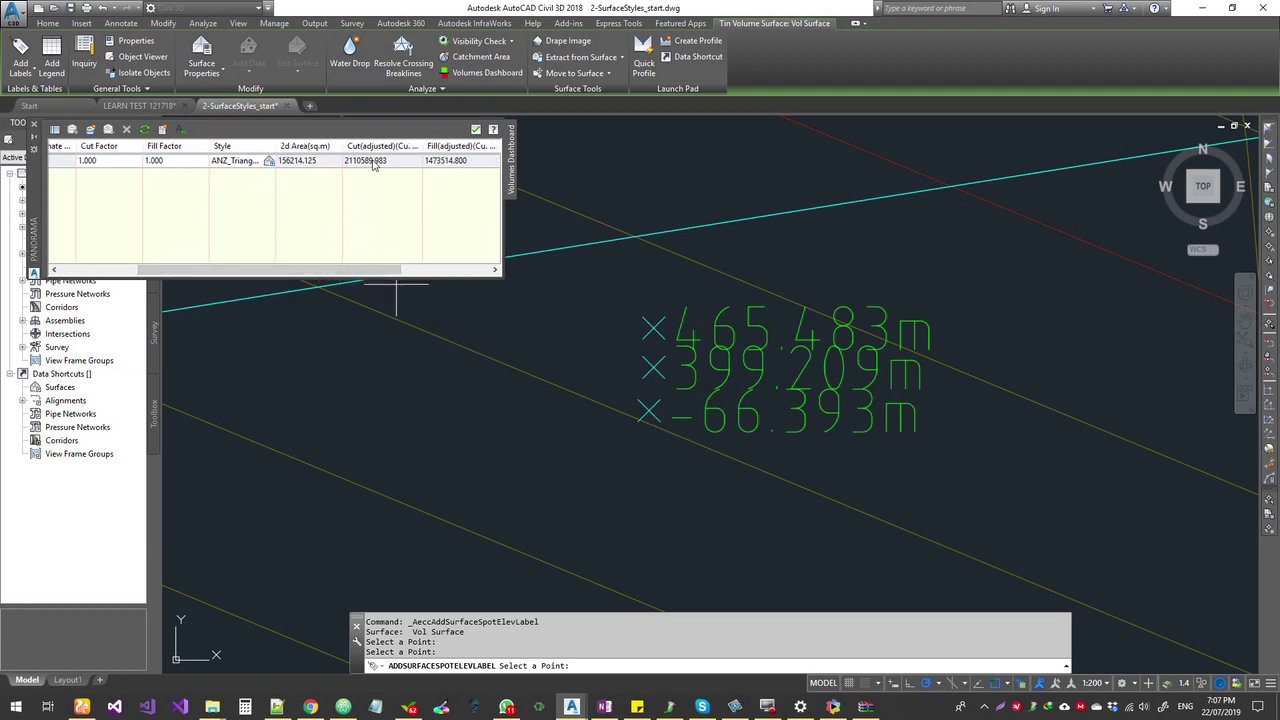
Check the adjusted net volume and net graph of Vol Surface in the Volumes Dashboard, and end the spot labelling command
{"action": "left_click_drag", "start_coordinate": [371, 268], "coordinate": [431, 268]}
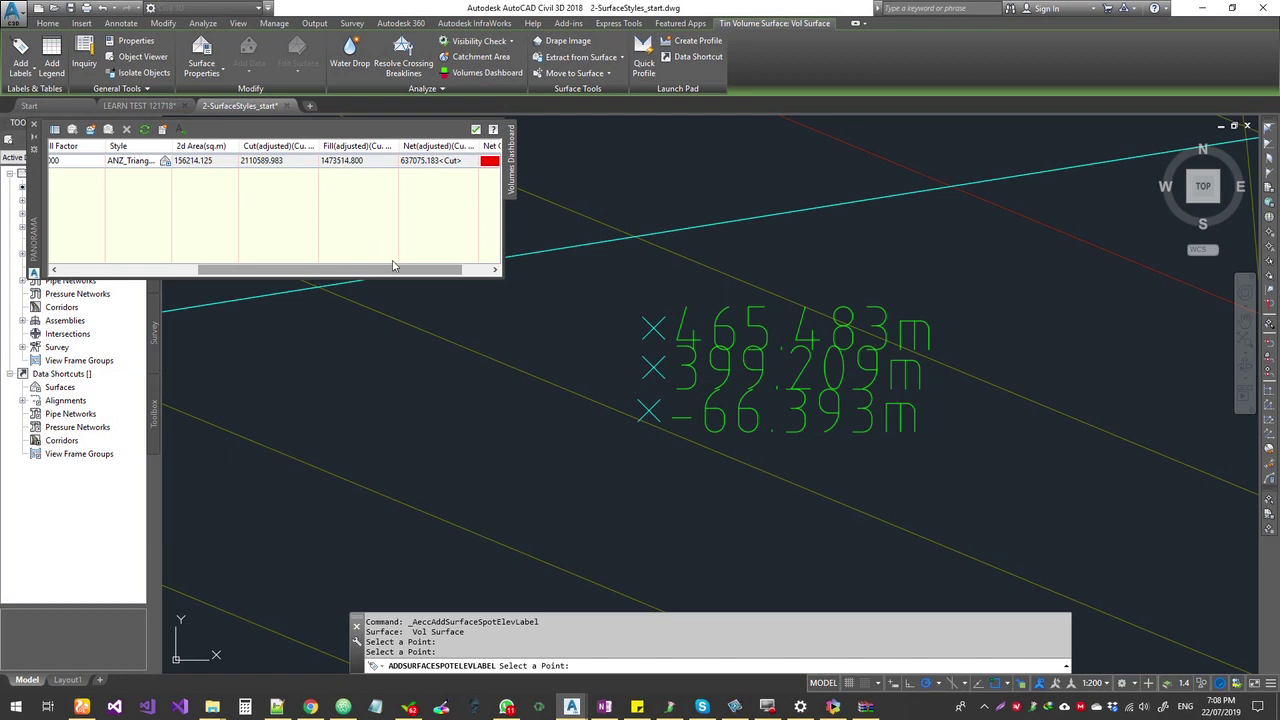
{"action": "left_click_drag", "start_coordinate": [393, 265], "coordinate": [420, 267]}
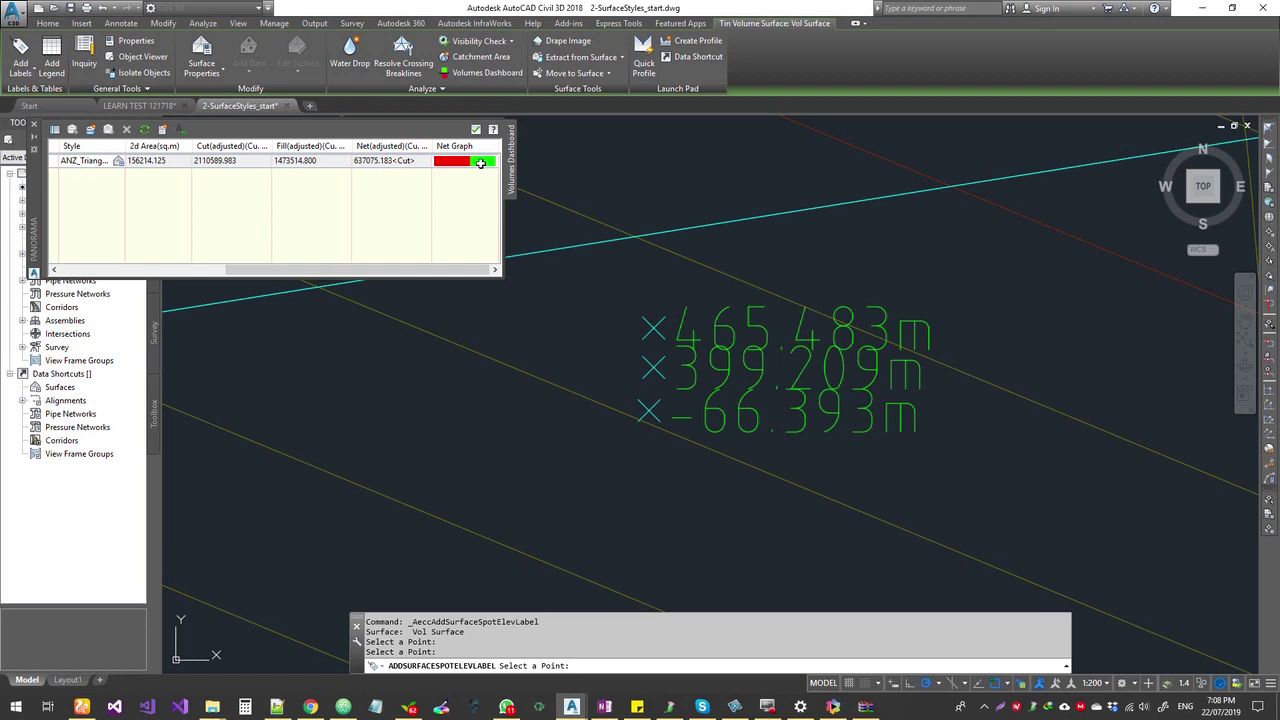
{"action": "key", "text": "Escape"}
{"action": "scroll", "coordinate": [733, 457], "scroll_direction": "down", "scroll_amount": 6}
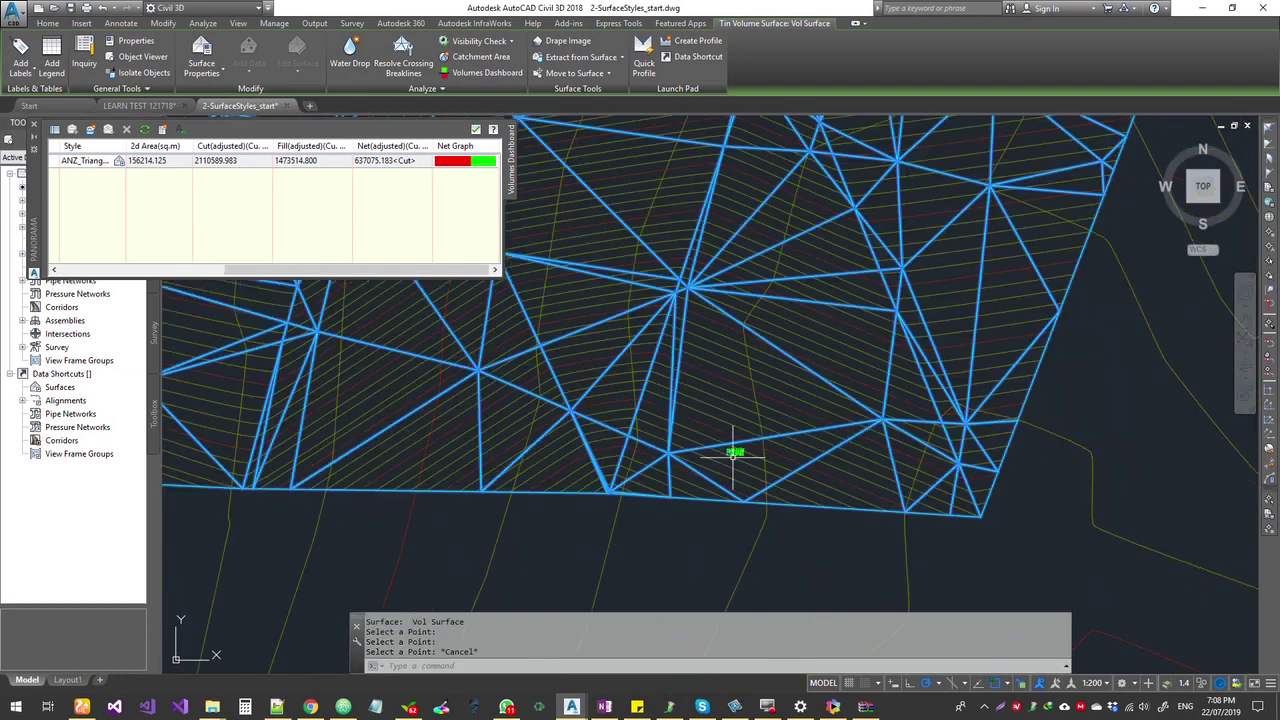
Generate the Cut/Fill Report for Vol Surface, postpone the browser setup, review the volume summary, and close the report
{"action": "mouse_move", "coordinate": [810, 312]}
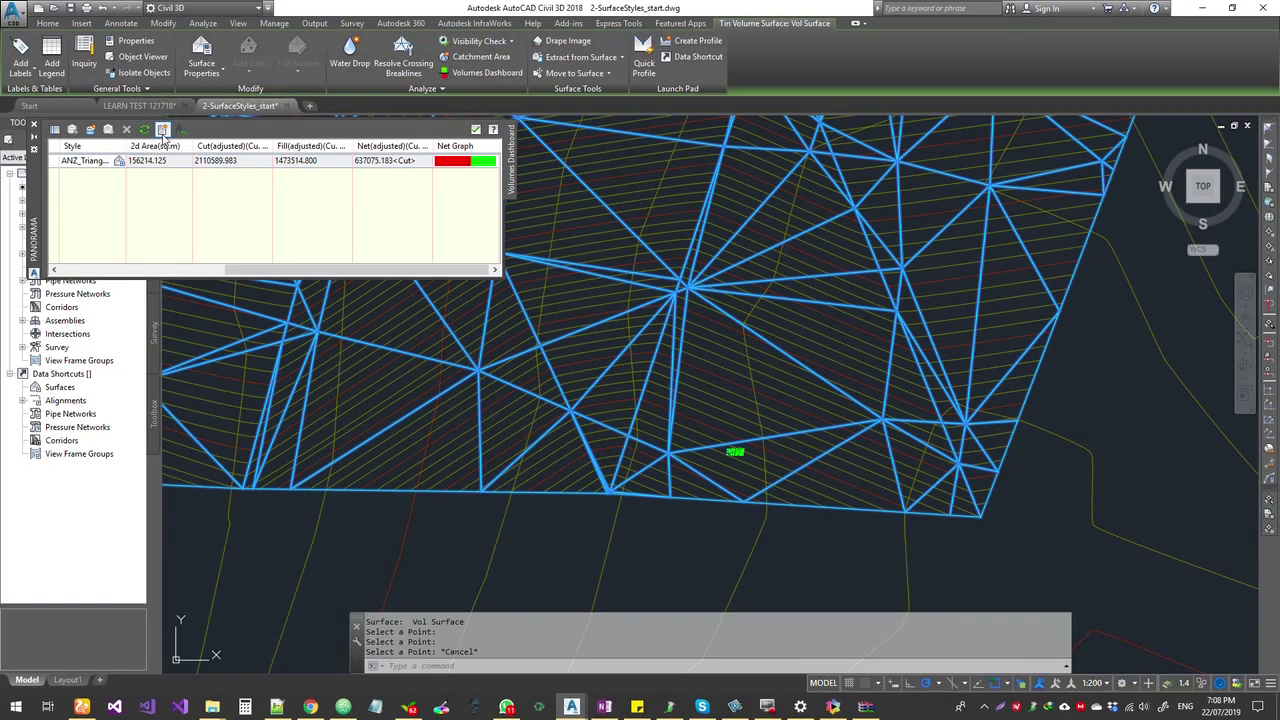
{"action": "left_click", "coordinate": [163, 131]}
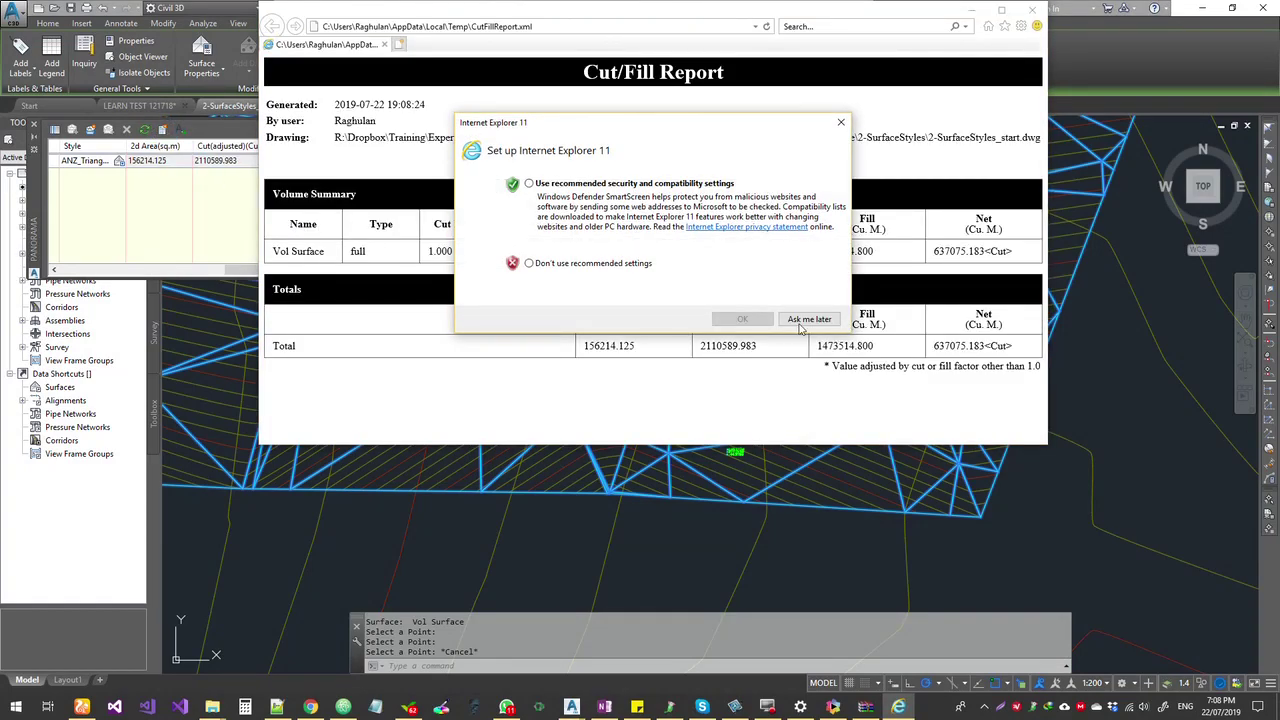
{"action": "left_click", "coordinate": [802, 322]}
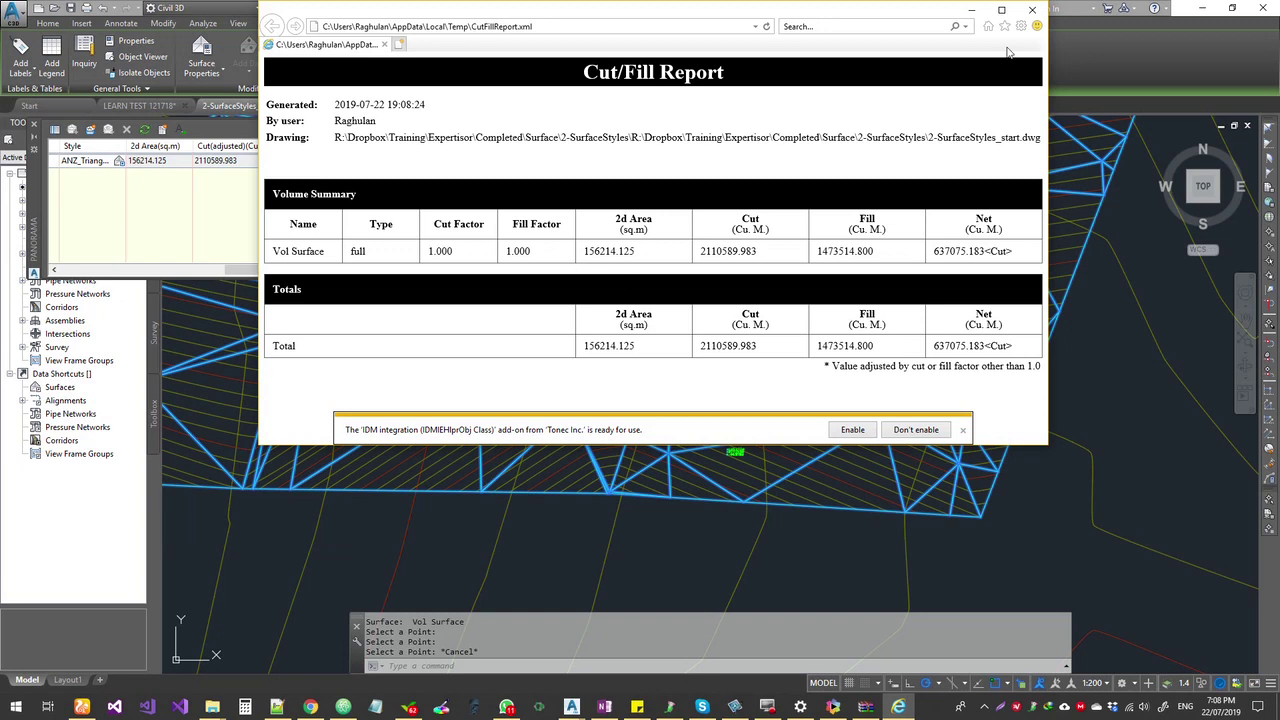
{"action": "left_click", "coordinate": [1032, 9]}
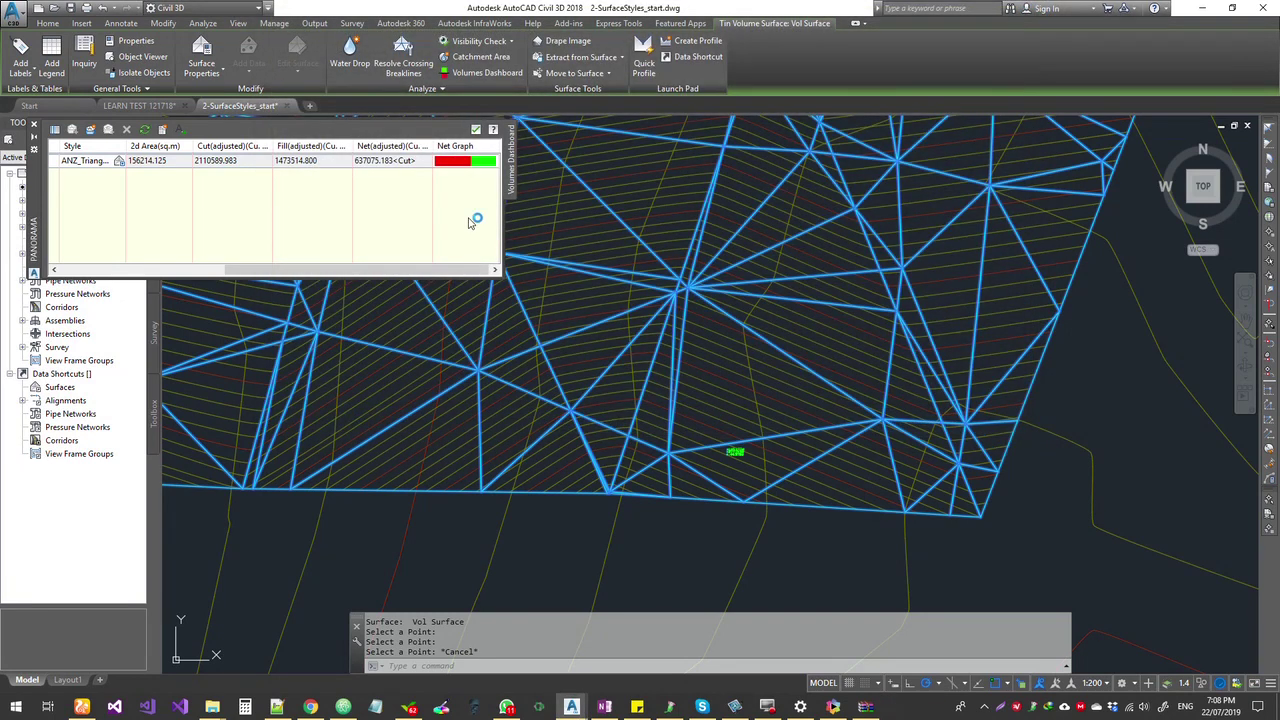